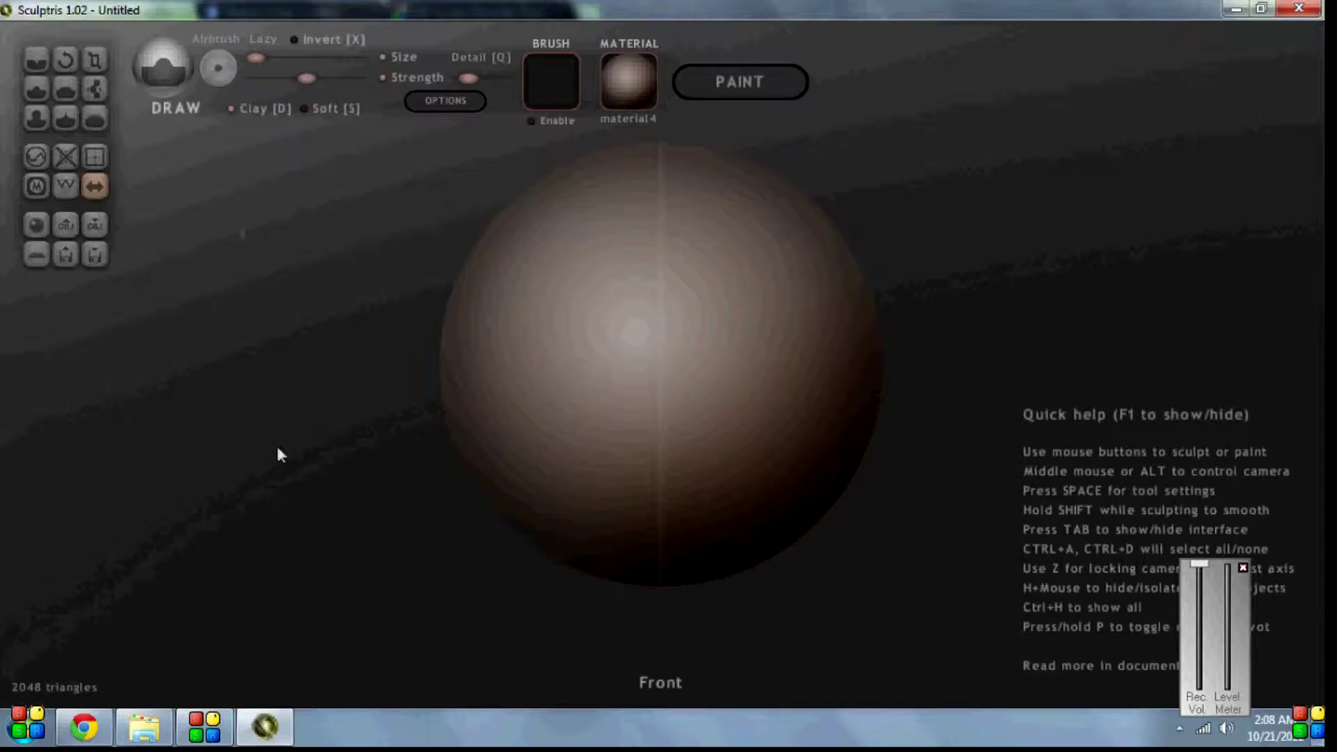
Open body.sc1 as a new scene in place of the default sphere and orbit around the torso
{"action": "left_click", "coordinate": [73, 256]}
{"action": "left_click", "coordinate": [223, 231]}
{"action": "left_click", "coordinate": [488, 452]}
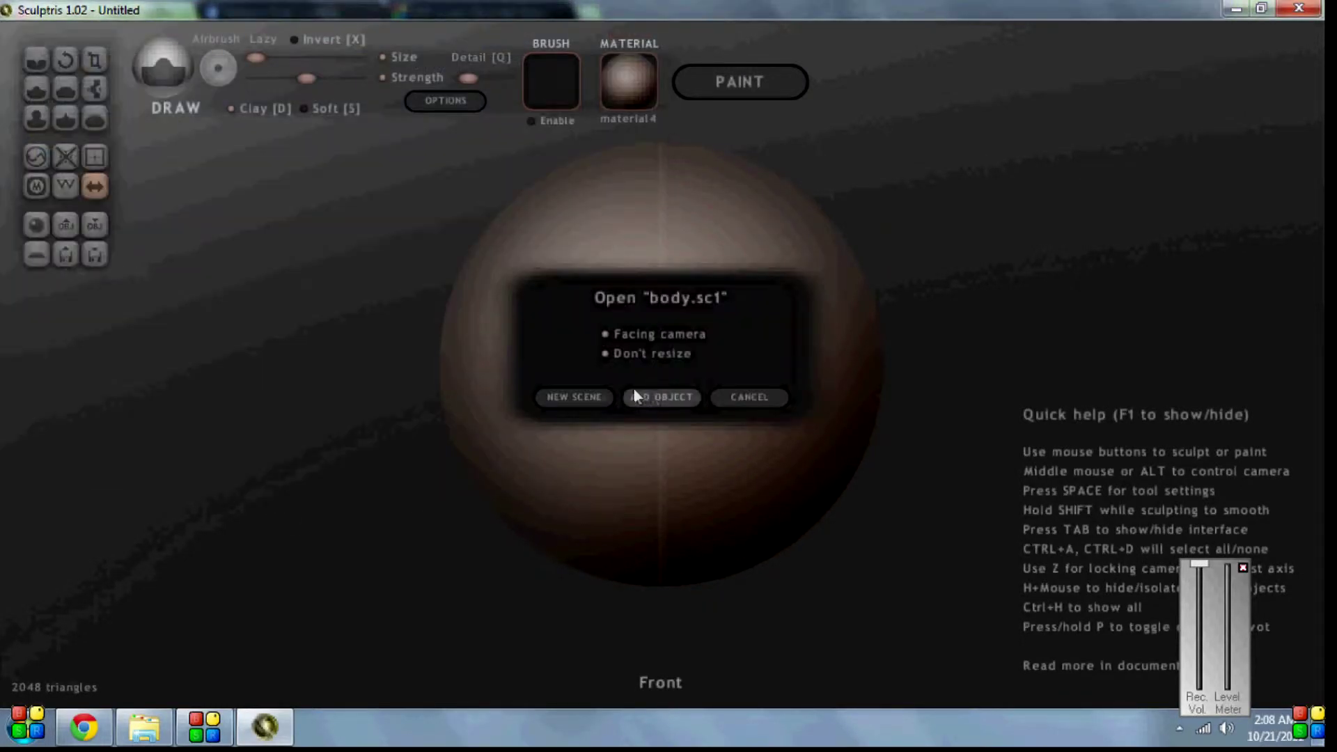
{"action": "left_click", "coordinate": [600, 396]}
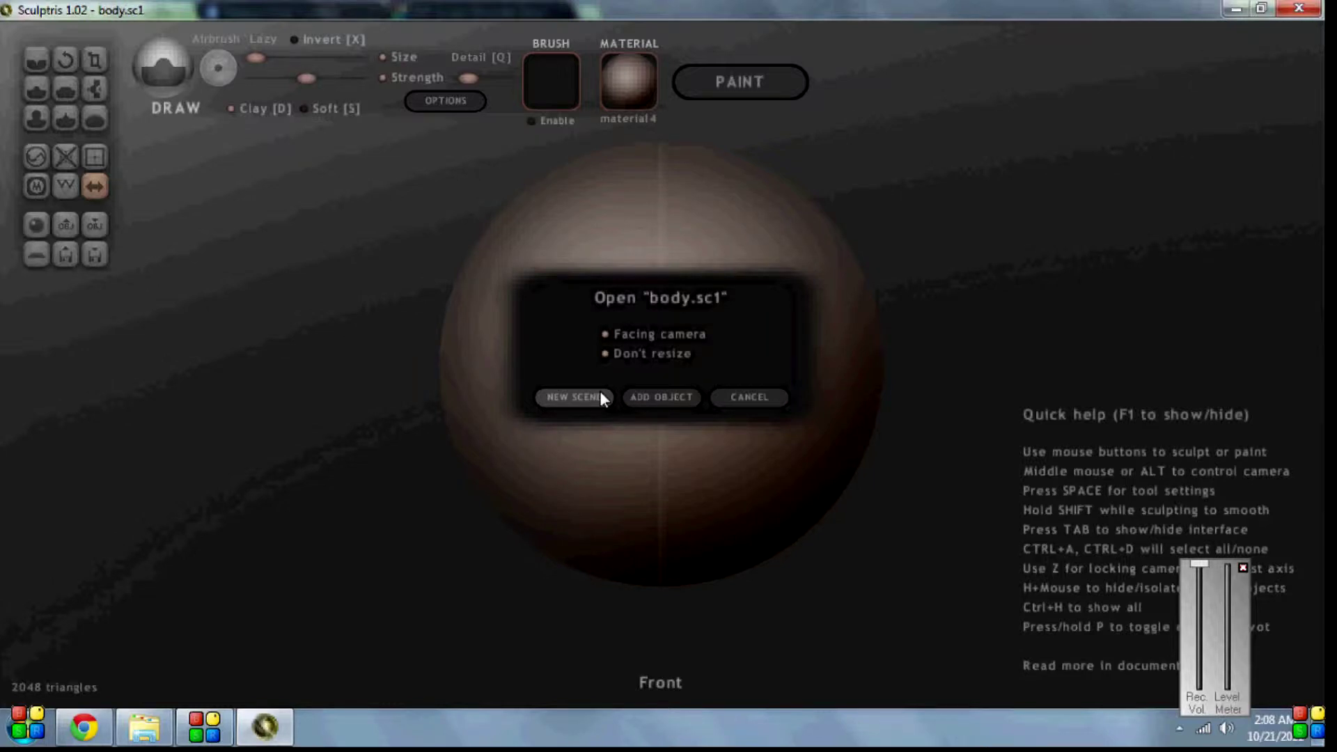
{"action": "mouse_move", "coordinate": [558, 412]}
{"action": "middle_mouse_down"}
{"action": "mouse_move", "coordinate": [554, 300]}
{"action": "mouse_move", "coordinate": [1005, 383]}
{"action": "mouse_move", "coordinate": [1301, 382]}
{"action": "mouse_move", "coordinate": [1205, 576]}
{"action": "mouse_move", "coordinate": [1300, 573]}
{"action": "mouse_move", "coordinate": [1319, 588]}
{"action": "middle_mouse_up"}
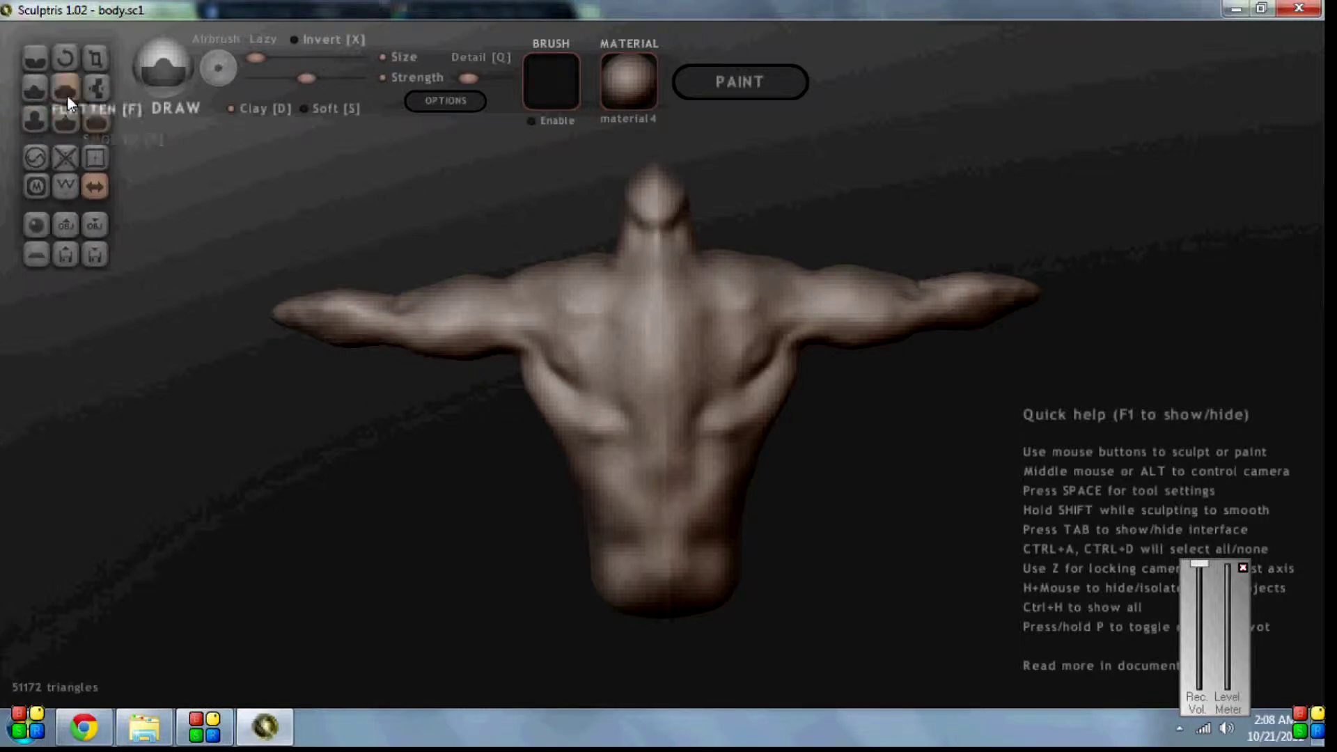
With Clay off, carve a spine groove down the back, redoing strokes until clean
{"action": "key", "text": "d"}
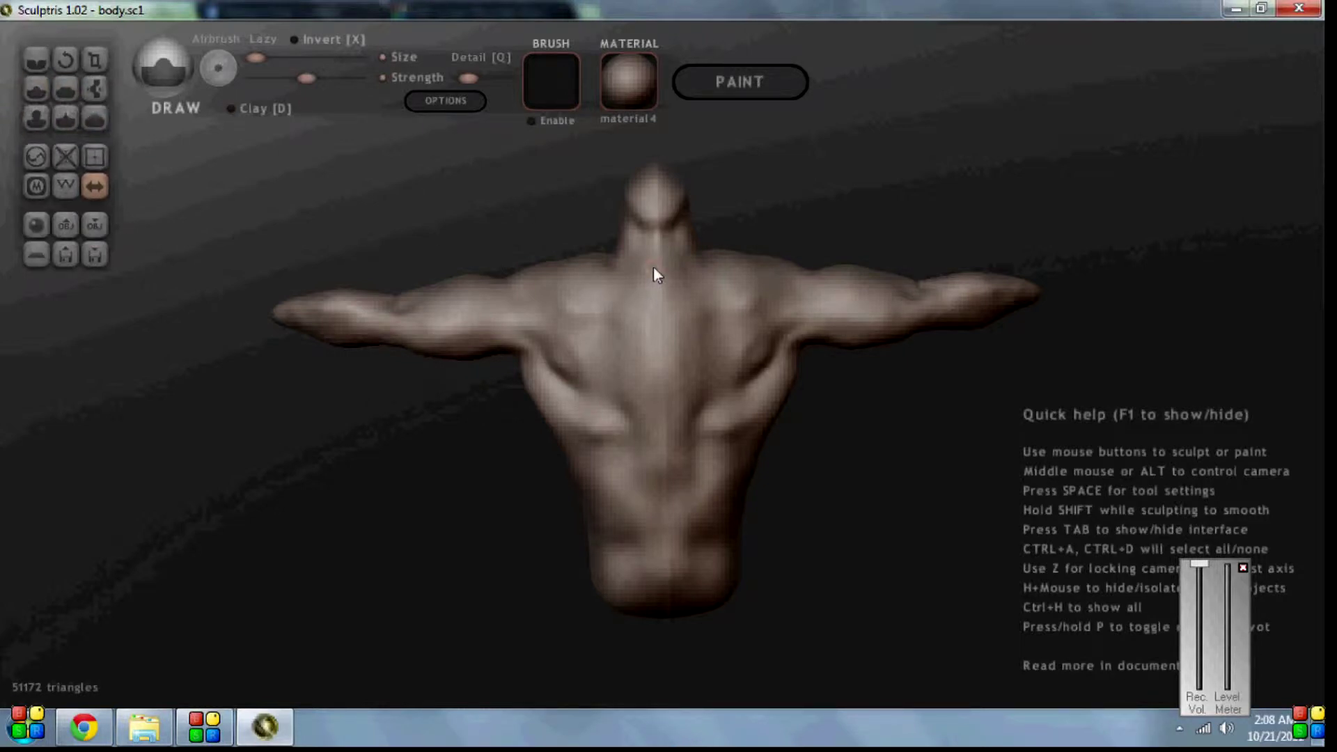
{"action": "left_click_drag", "start_coordinate": [657, 263], "coordinate": [668, 596]}
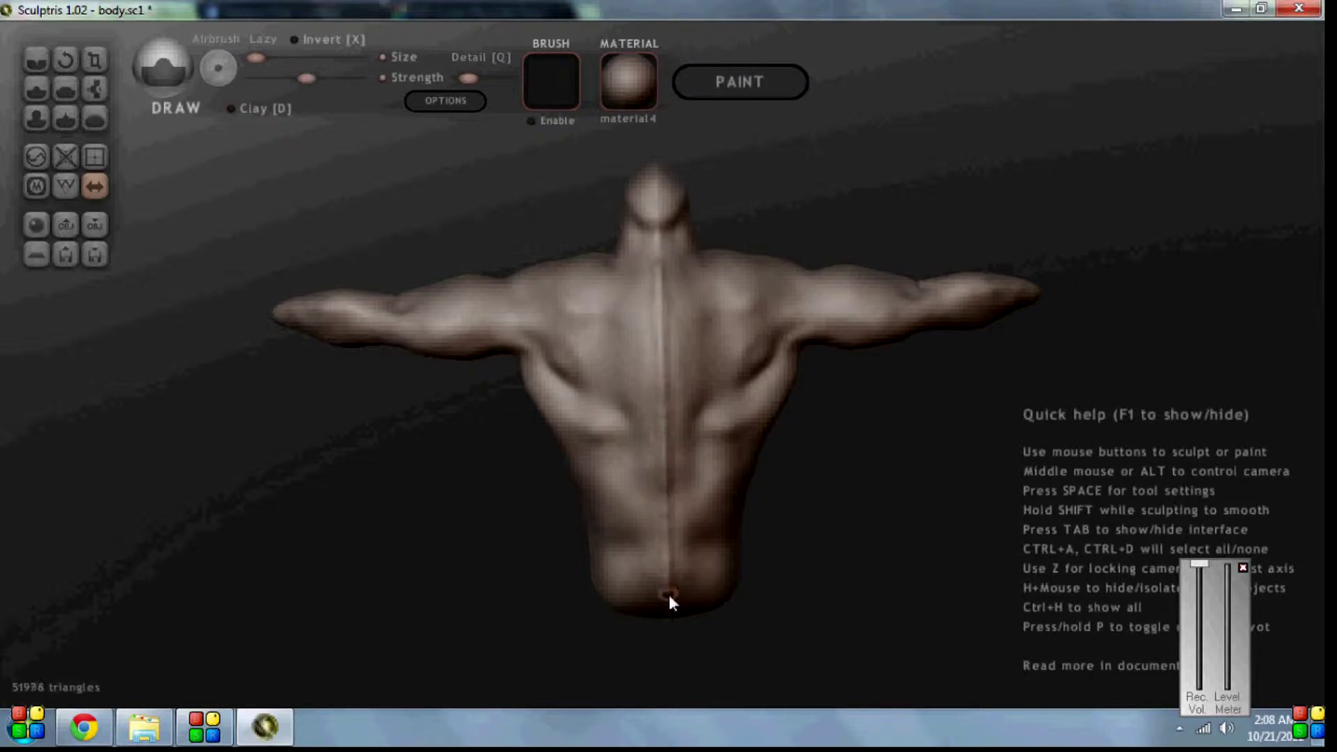
{"action": "left_click", "coordinate": [94, 118]}
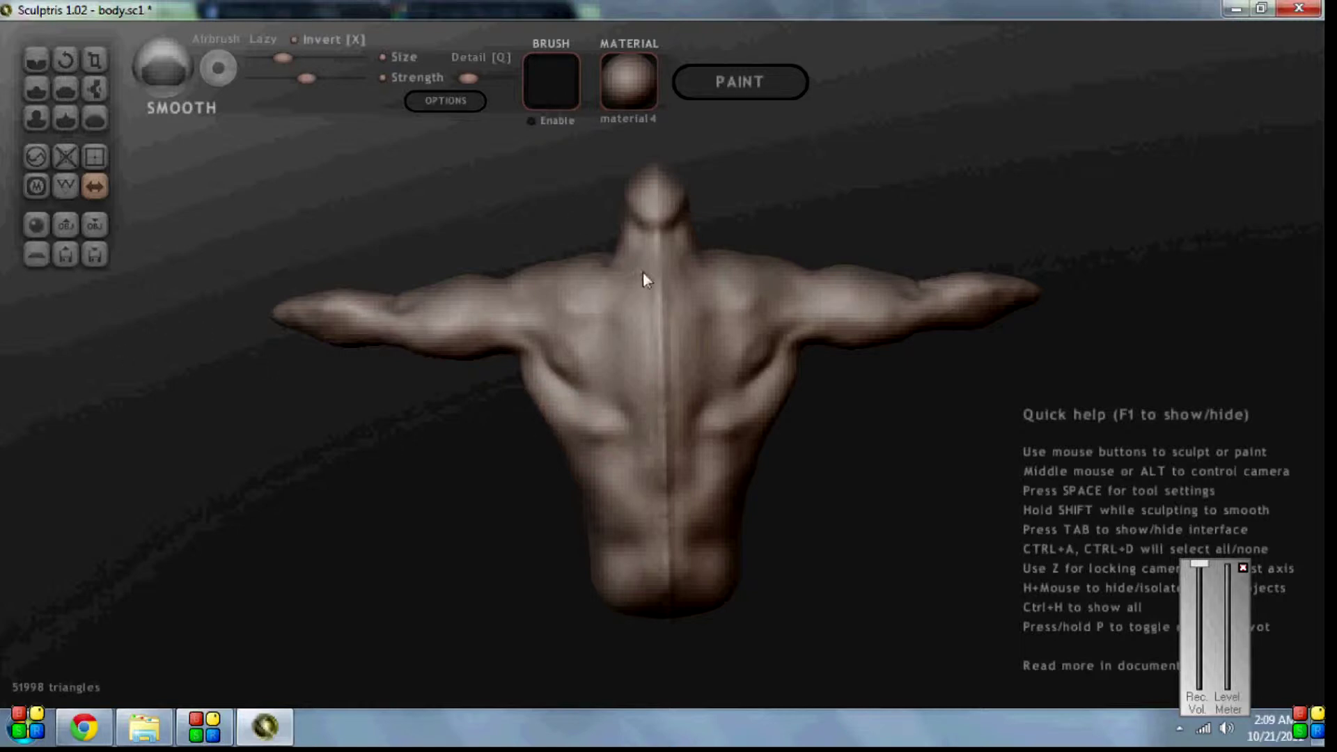
{"action": "left_click_drag", "start_coordinate": [659, 291], "coordinate": [661, 342]}
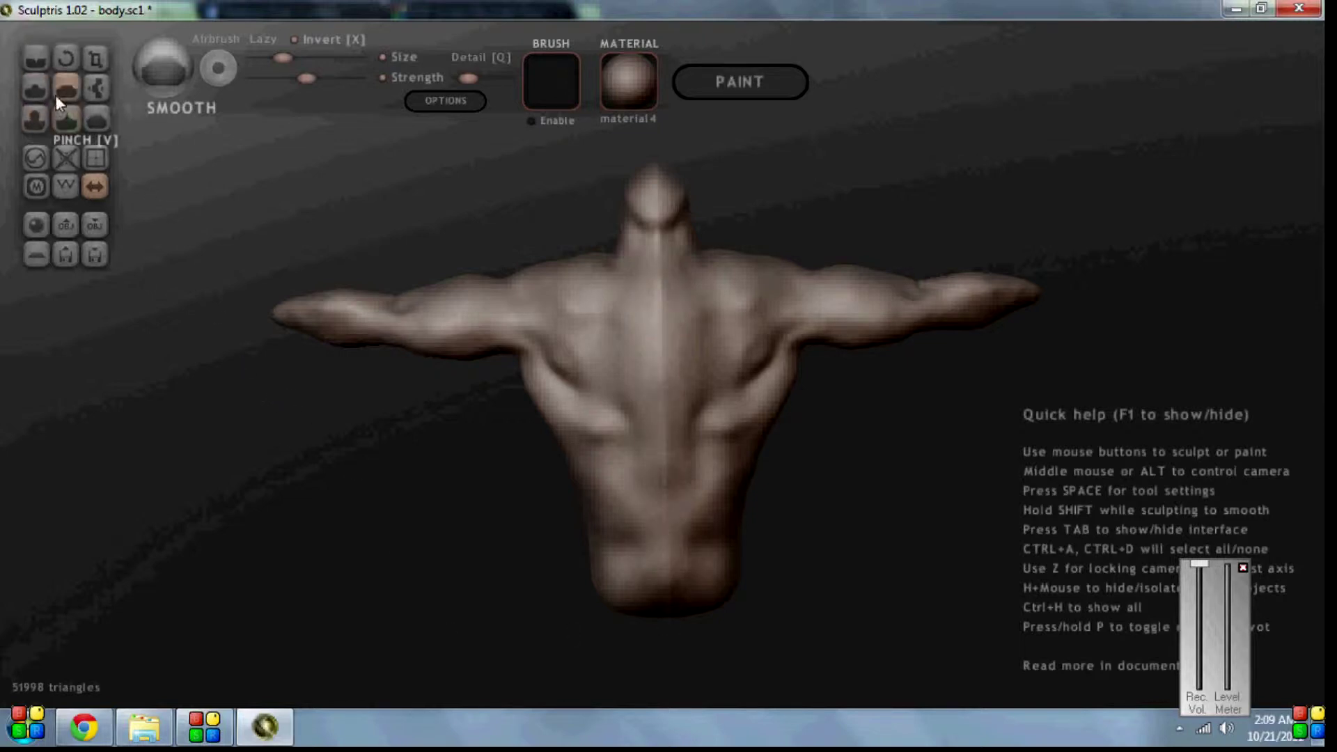
{"action": "left_click", "coordinate": [36, 87]}
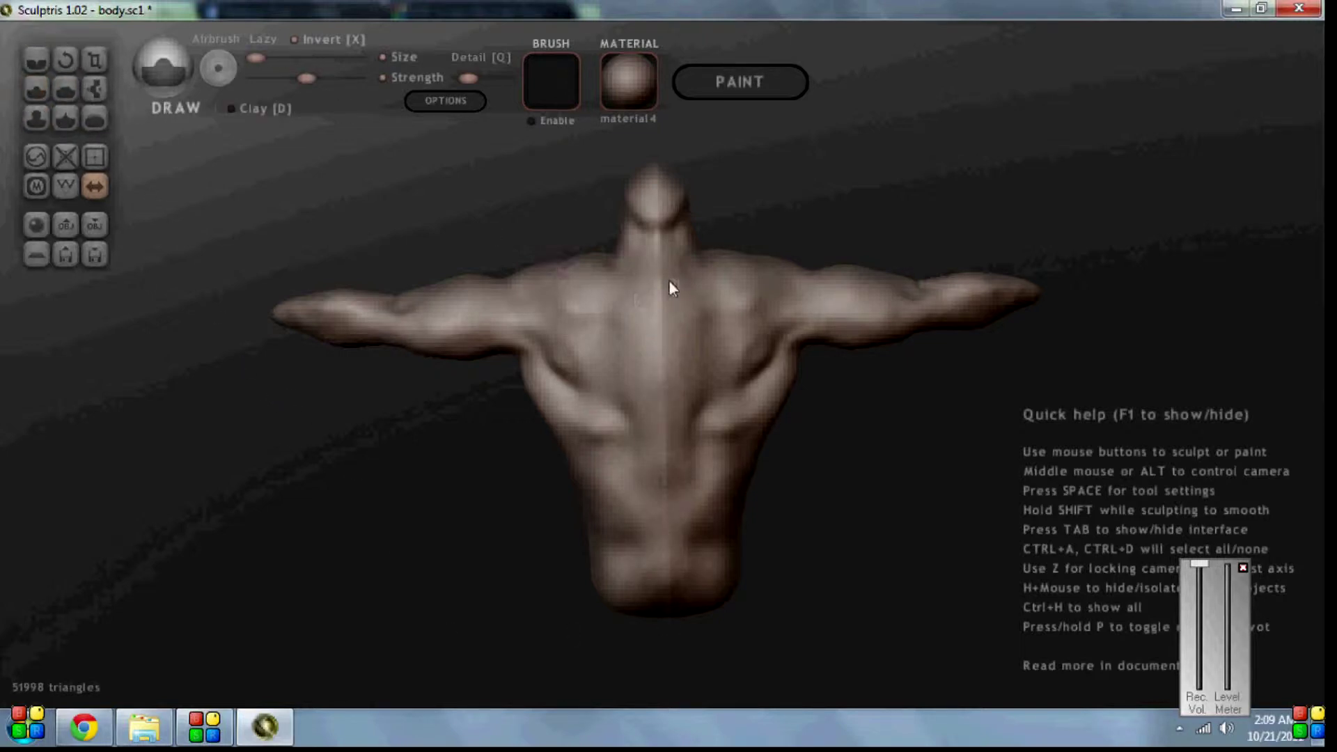
{"action": "left_click_drag", "start_coordinate": [661, 407], "coordinate": [659, 547]}
{"action": "key", "text": "ctrl+z"}
{"action": "mouse_move", "coordinate": [658, 329]}
{"action": "left_mouse_down"}
{"action": "mouse_move", "coordinate": [671, 597]}
{"action": "mouse_move", "coordinate": [659, 490]}
{"action": "left_mouse_up"}
{"action": "left_click_drag", "start_coordinate": [668, 382], "coordinate": [667, 301]}
{"action": "key", "text": "ctrl+z"}
{"action": "key", "text": "ctrl+z"}
{"action": "key", "text": "ctrl+z"}
{"action": "key", "text": "ctrl+z"}
{"action": "key", "text": "ctrl+z"}
{"action": "left_click_drag", "start_coordinate": [658, 281], "coordinate": [667, 597]}
Smooth the upper and lower spine groove, then pinch it to sharpen the line
{"action": "left_click", "coordinate": [89, 120]}
{"action": "left_click_drag", "start_coordinate": [658, 272], "coordinate": [651, 361]}
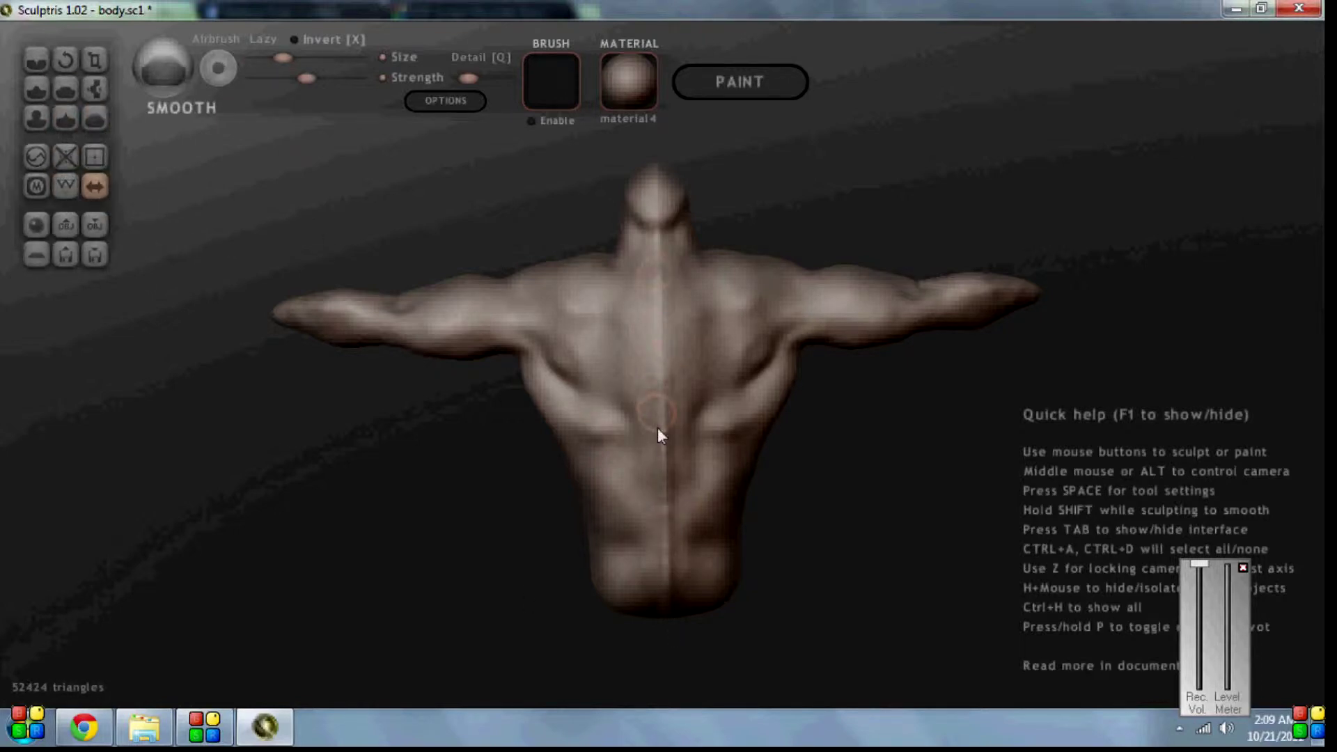
{"action": "left_click_drag", "start_coordinate": [679, 515], "coordinate": [669, 607]}
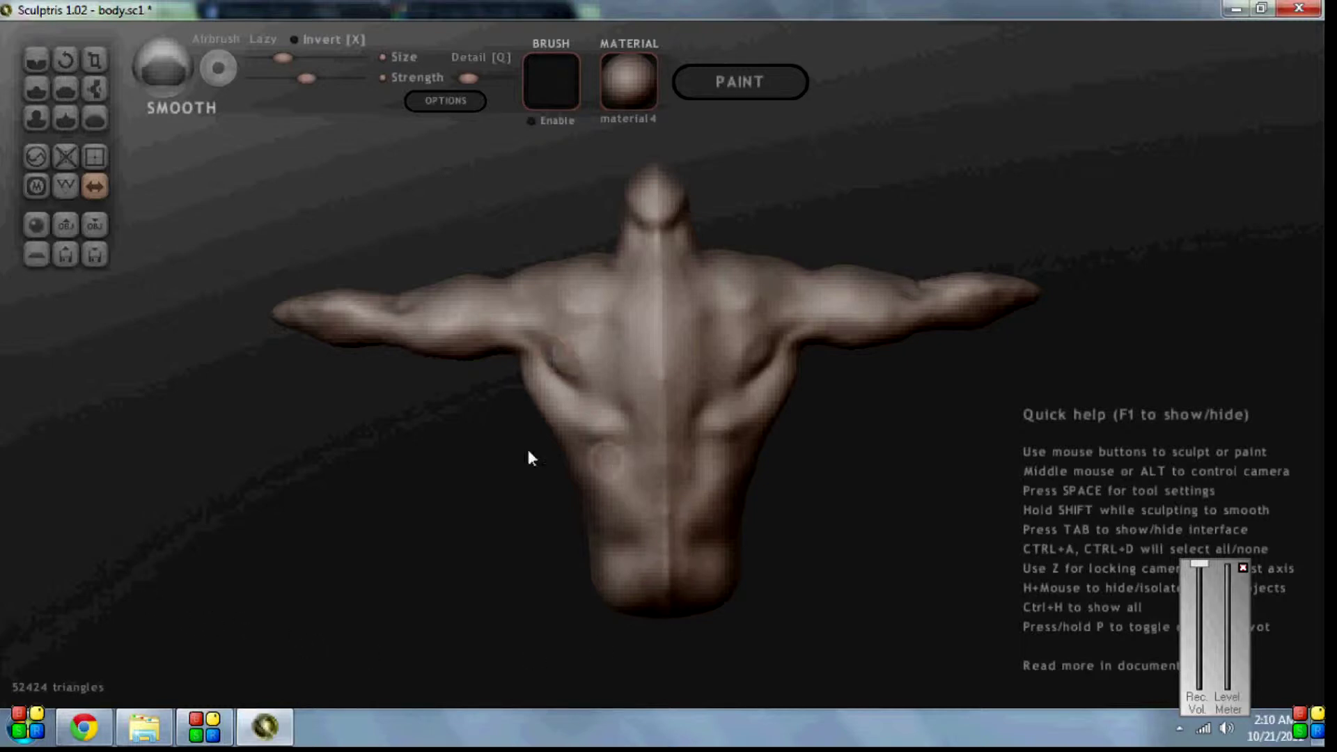
{"action": "left_click", "coordinate": [62, 124]}
{"action": "mouse_move", "coordinate": [533, 401]}
{"action": "left_mouse_down"}
{"action": "mouse_move", "coordinate": [579, 418]}
{"action": "mouse_move", "coordinate": [581, 445]}
{"action": "mouse_move", "coordinate": [606, 441]}
{"action": "mouse_move", "coordinate": [594, 442]}
{"action": "mouse_move", "coordinate": [624, 513]}
{"action": "mouse_move", "coordinate": [674, 447]}
{"action": "mouse_move", "coordinate": [662, 290]}
{"action": "mouse_move", "coordinate": [651, 476]}
{"action": "mouse_move", "coordinate": [662, 600]}
{"action": "left_mouse_up"}
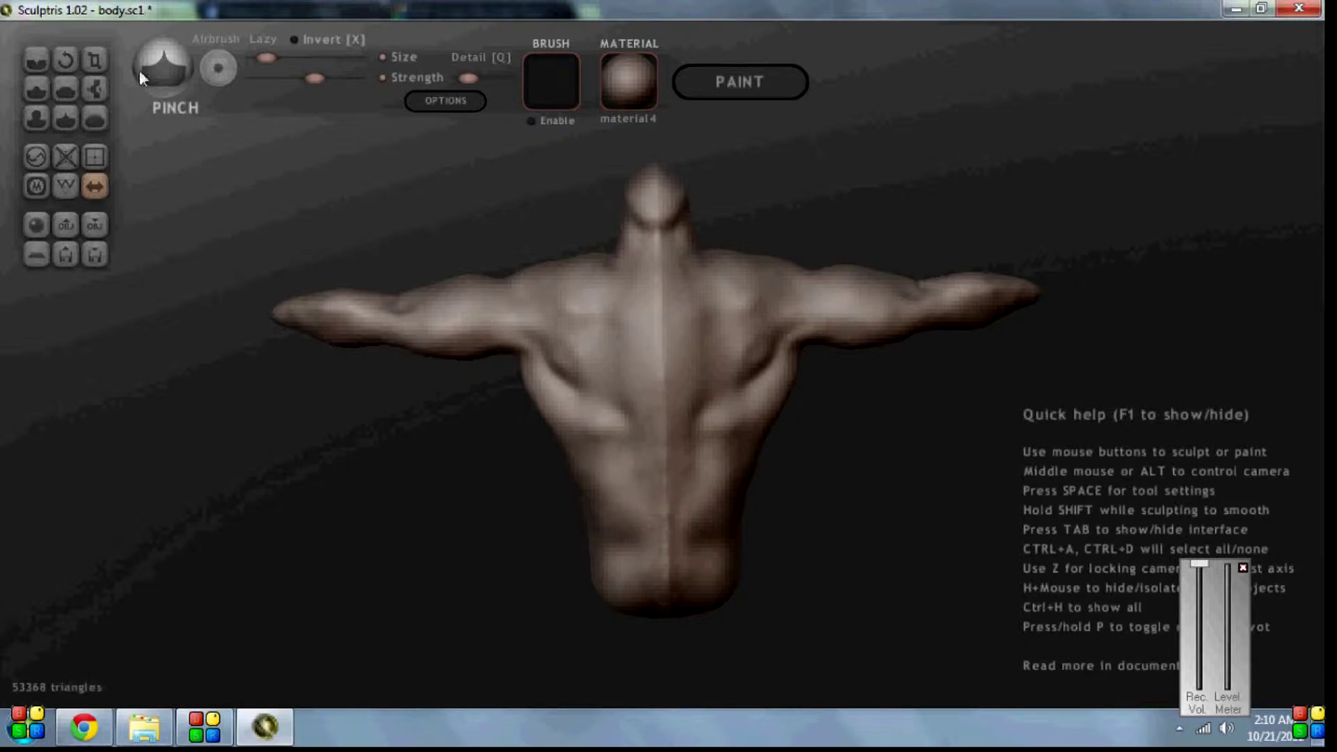
{"action": "left_click", "coordinate": [95, 118]}
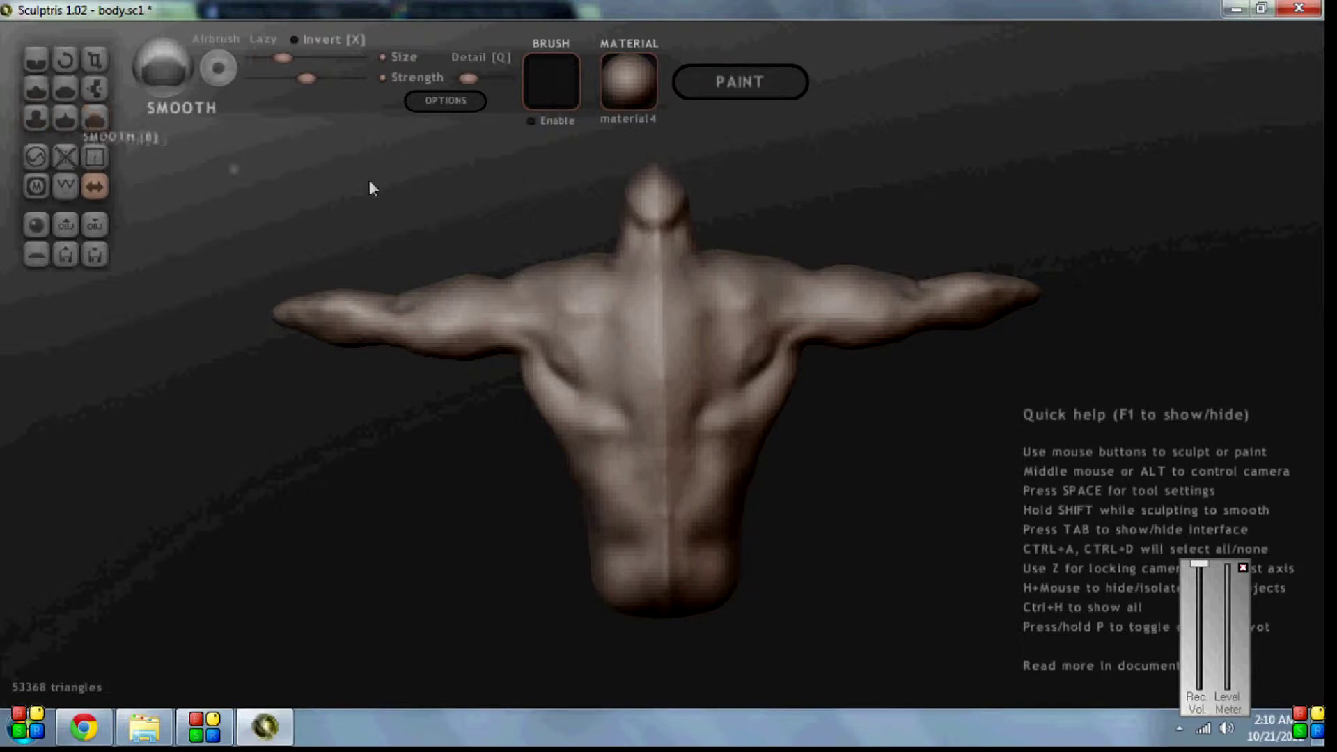
{"action": "left_click", "coordinate": [63, 87]}
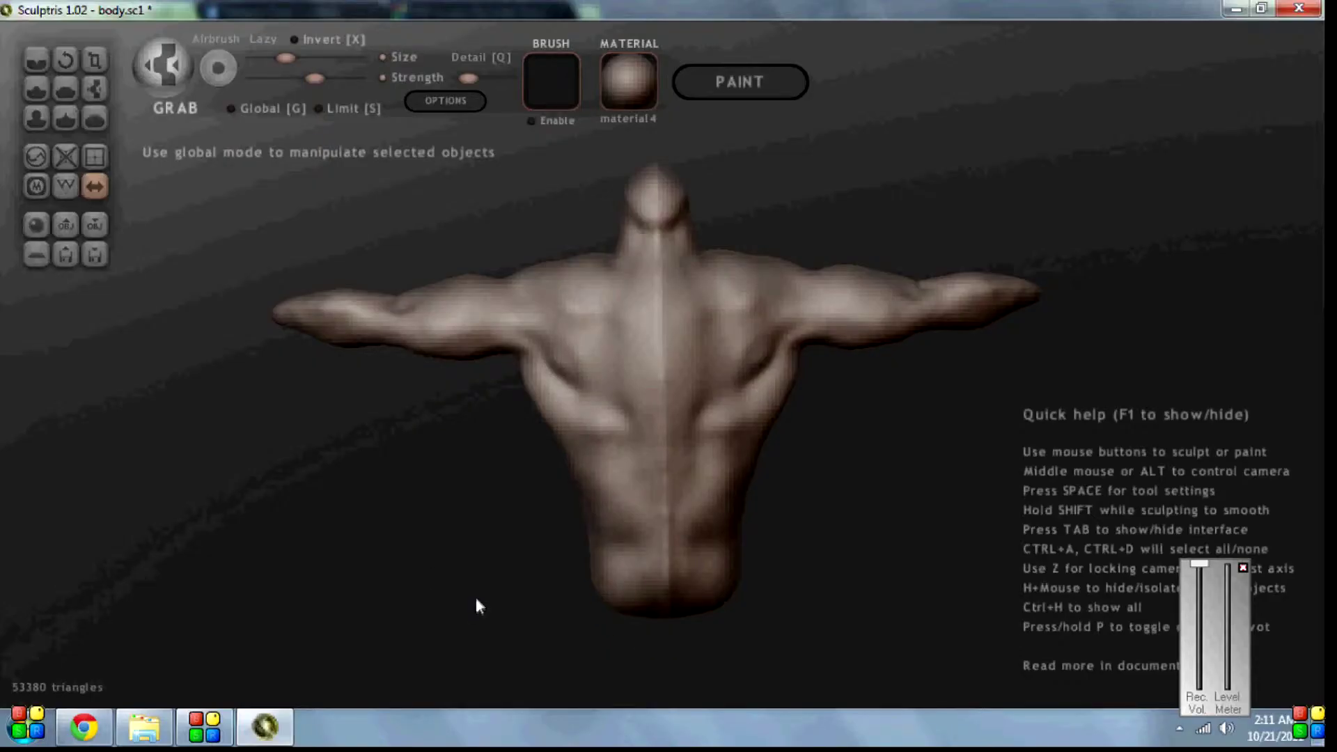
From the front view, stretch both arms outward with Grab
{"action": "mouse_move", "coordinate": [475, 596]}
{"action": "middle_mouse_down"}
{"action": "mouse_move", "coordinate": [1254, 381]}
{"action": "mouse_move", "coordinate": [1236, 315]}
{"action": "mouse_move", "coordinate": [1117, 350]}
{"action": "middle_mouse_up"}
{"action": "left_click_drag", "start_coordinate": [1094, 311], "coordinate": [1225, 306]}
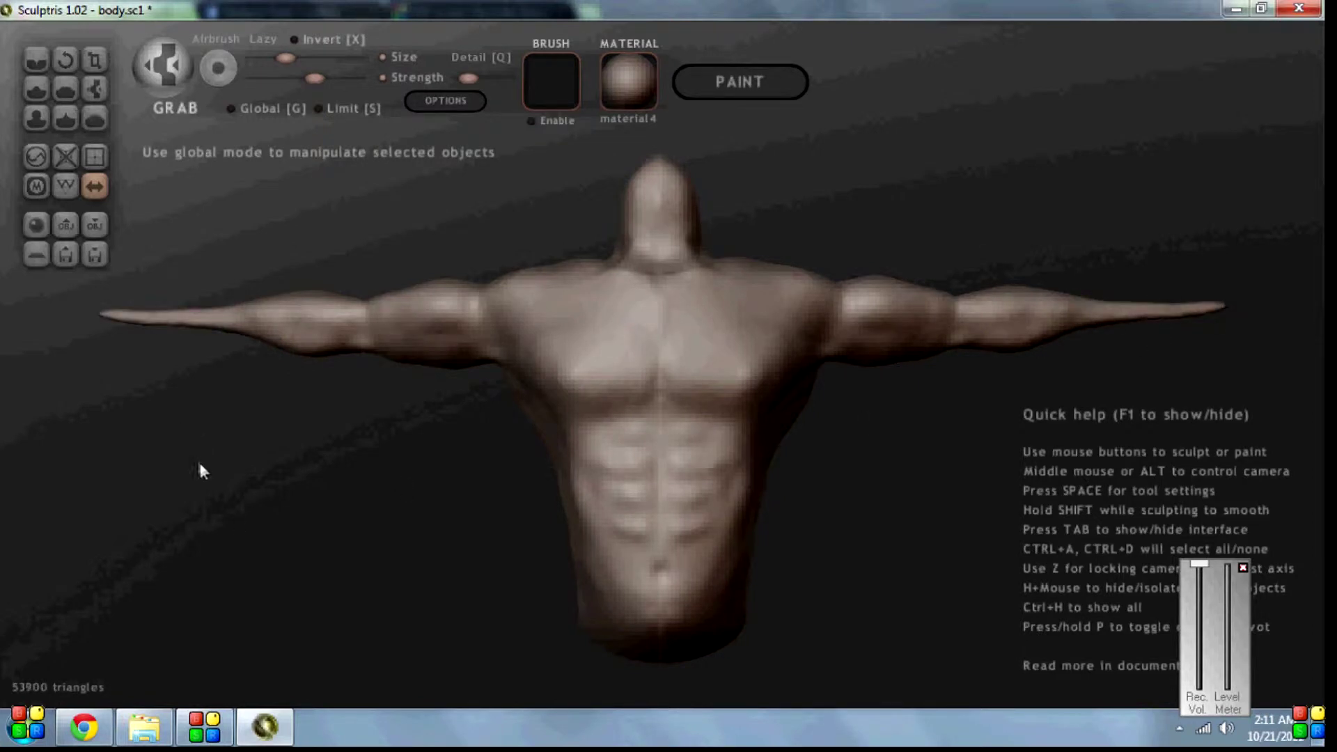
{"action": "key", "text": "ctrl+z"}
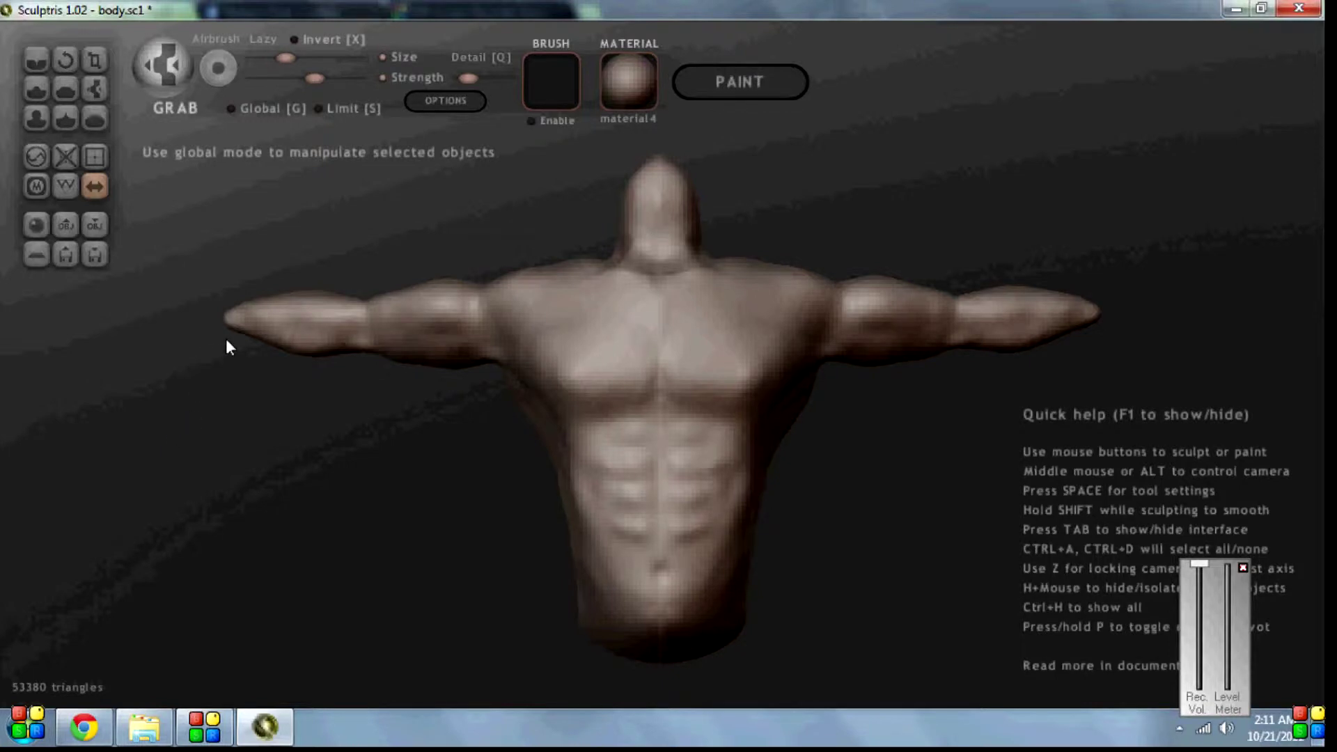
{"action": "left_click_drag", "start_coordinate": [238, 321], "coordinate": [164, 316]}
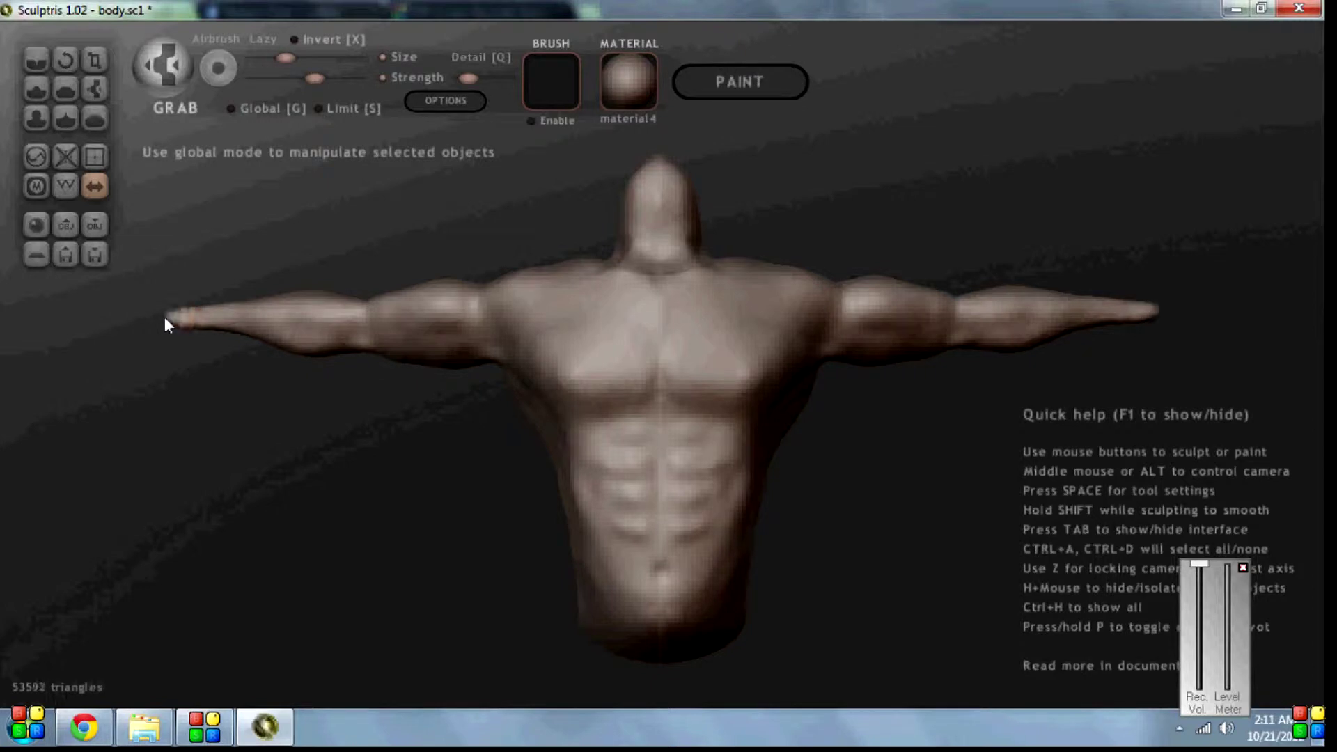
Inflate the forearms and upper chest muscles with a larger brush
{"action": "left_click", "coordinate": [38, 115]}
{"action": "mouse_move", "coordinate": [211, 313]}
{"action": "left_mouse_down"}
{"action": "mouse_move", "coordinate": [244, 311]}
{"action": "mouse_move", "coordinate": [252, 340]}
{"action": "left_mouse_up"}
{"action": "left_click_drag", "start_coordinate": [263, 59], "coordinate": [293, 68]}
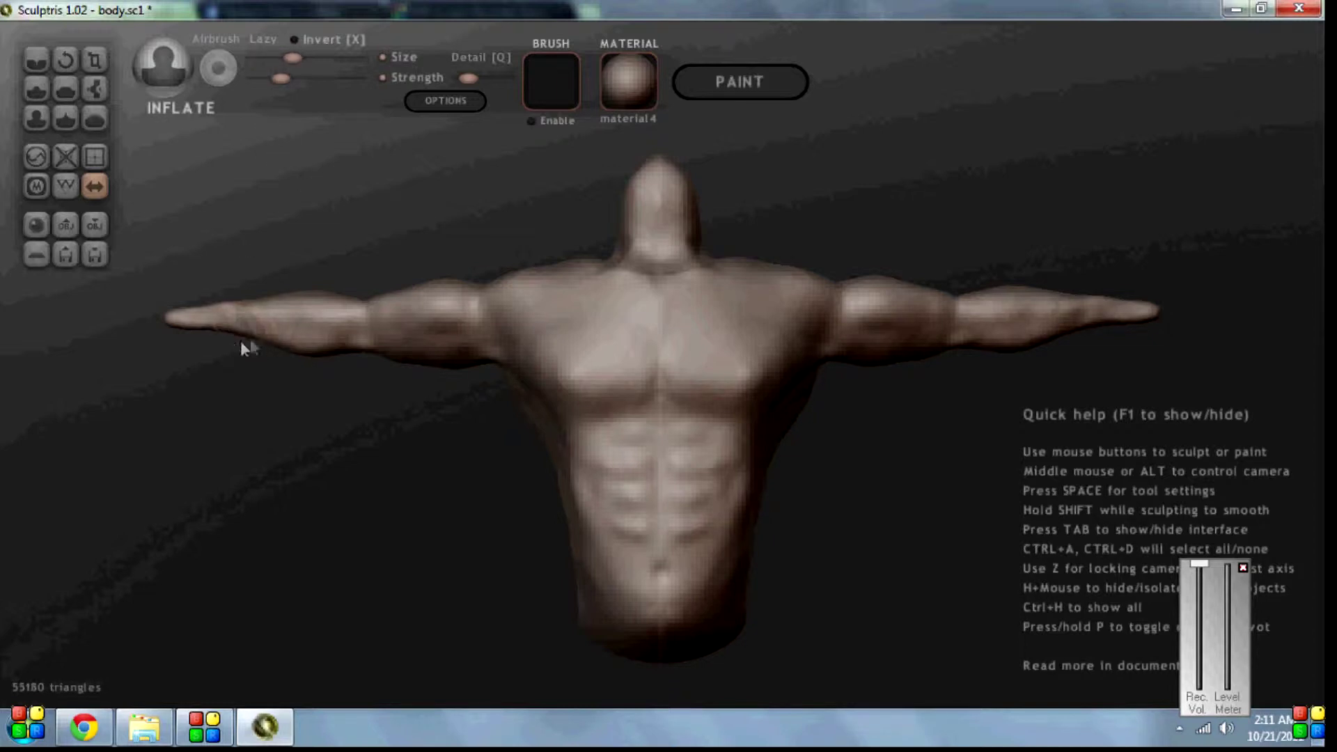
{"action": "mouse_move", "coordinate": [243, 328]}
{"action": "left_mouse_down"}
{"action": "mouse_move", "coordinate": [248, 309]}
{"action": "mouse_move", "coordinate": [236, 307]}
{"action": "mouse_move", "coordinate": [250, 350]}
{"action": "mouse_move", "coordinate": [218, 317]}
{"action": "left_mouse_up"}
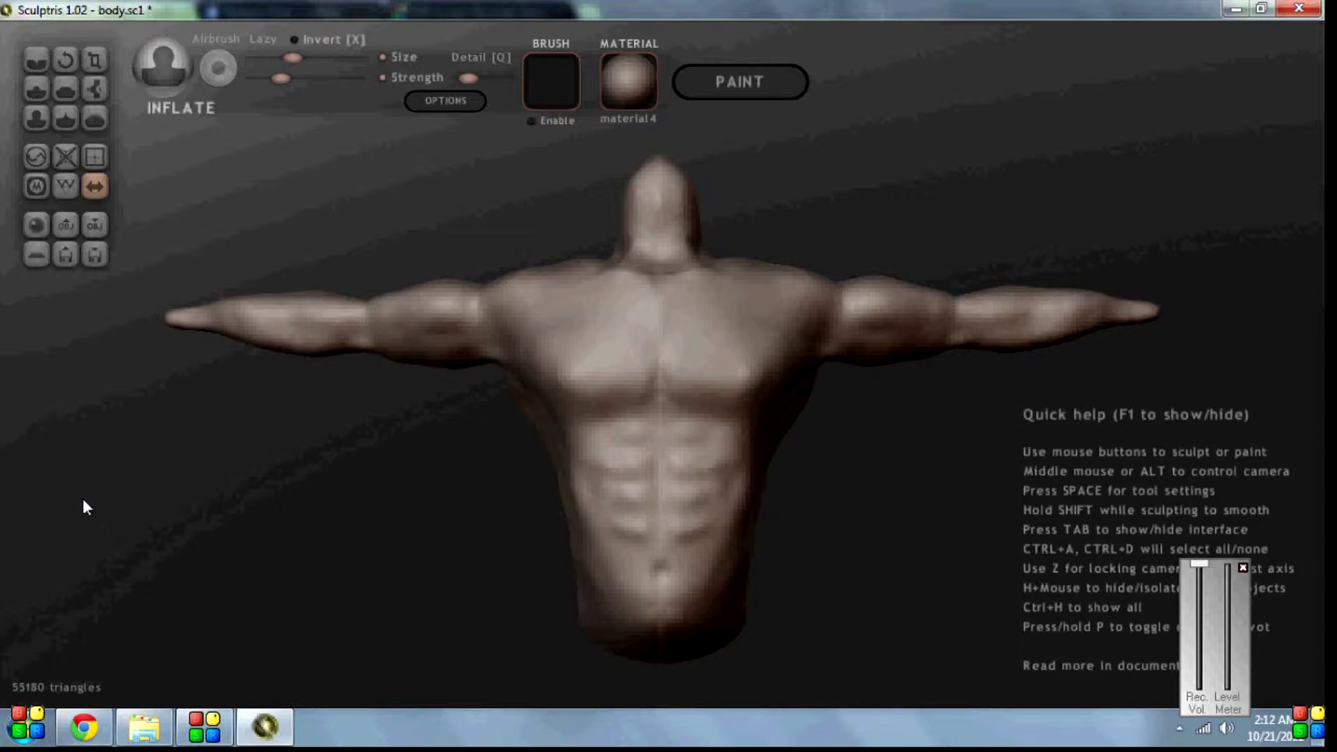
{"action": "left_click_drag", "start_coordinate": [1028, 324], "coordinate": [1045, 327]}
{"action": "mouse_move", "coordinate": [550, 322]}
{"action": "left_mouse_down"}
{"action": "mouse_move", "coordinate": [564, 315]}
{"action": "mouse_move", "coordinate": [556, 337]}
{"action": "left_mouse_up"}
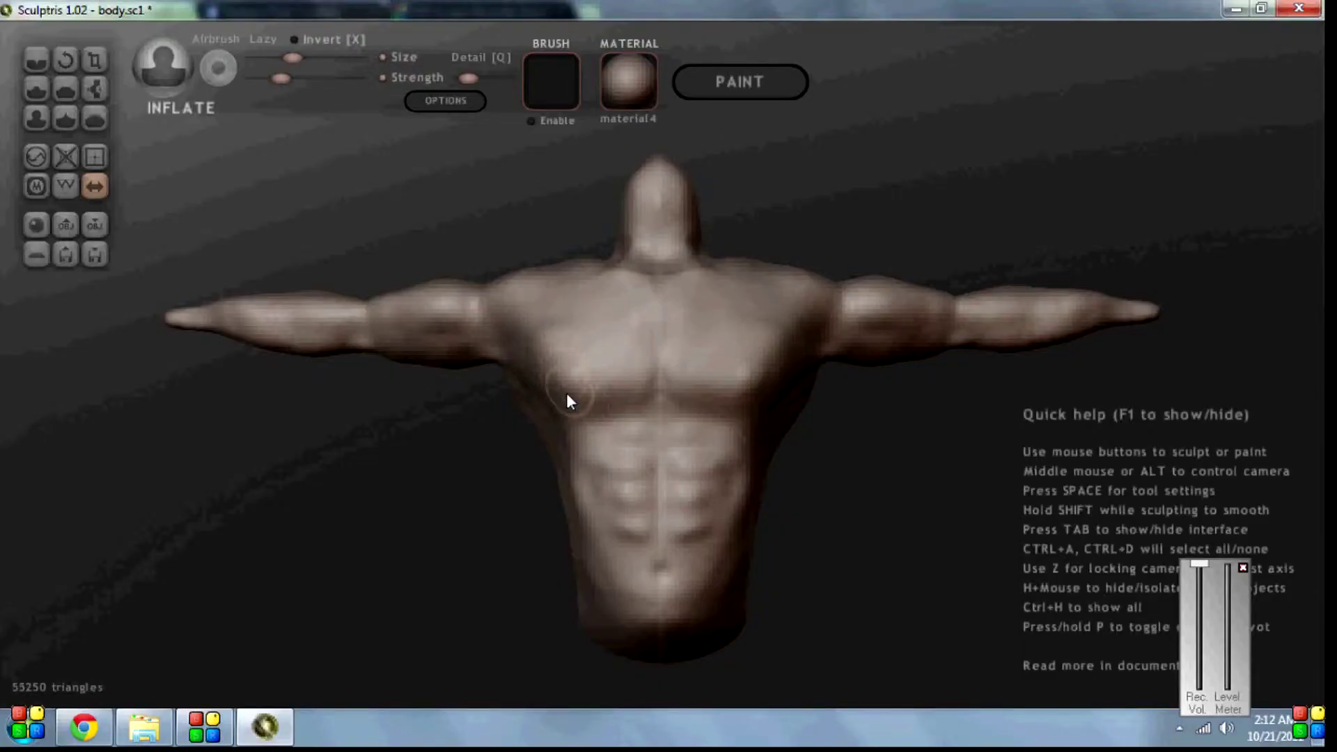
{"action": "left_click_drag", "start_coordinate": [566, 394], "coordinate": [554, 394]}
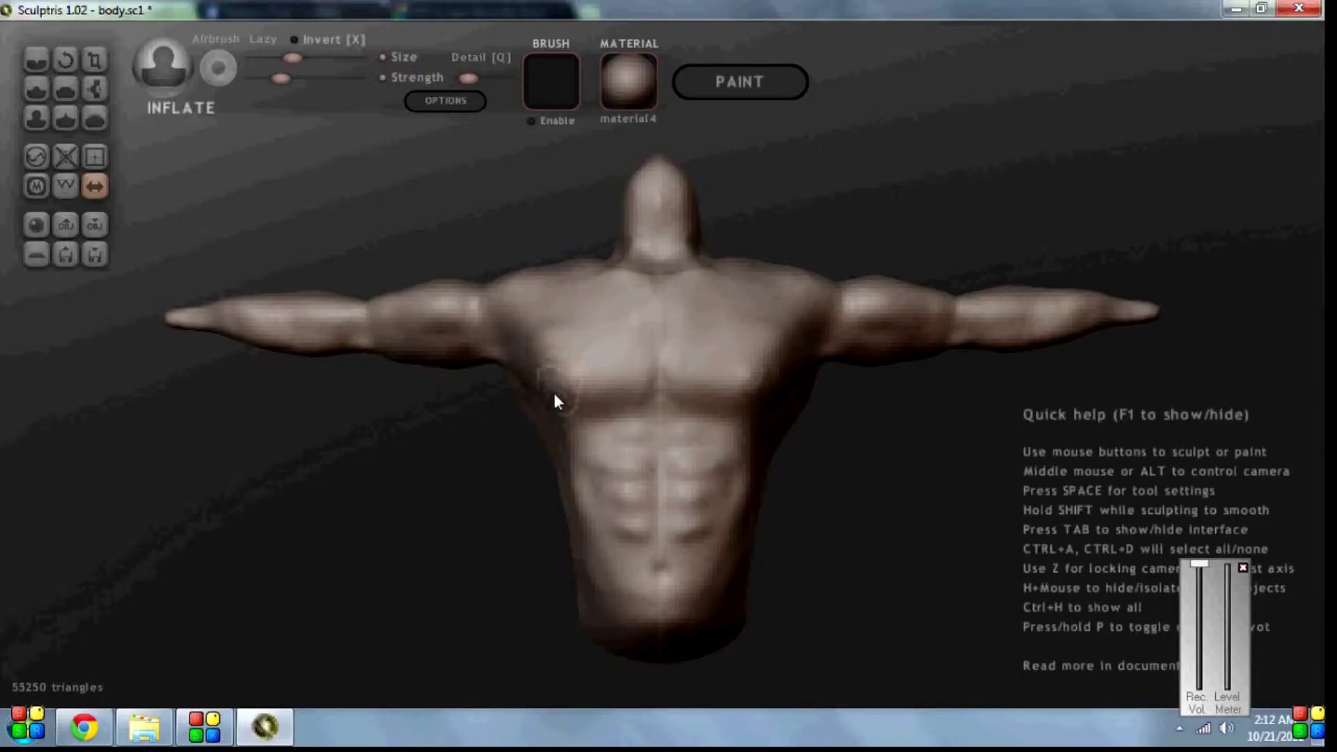
{"action": "left_click", "coordinate": [84, 122]}
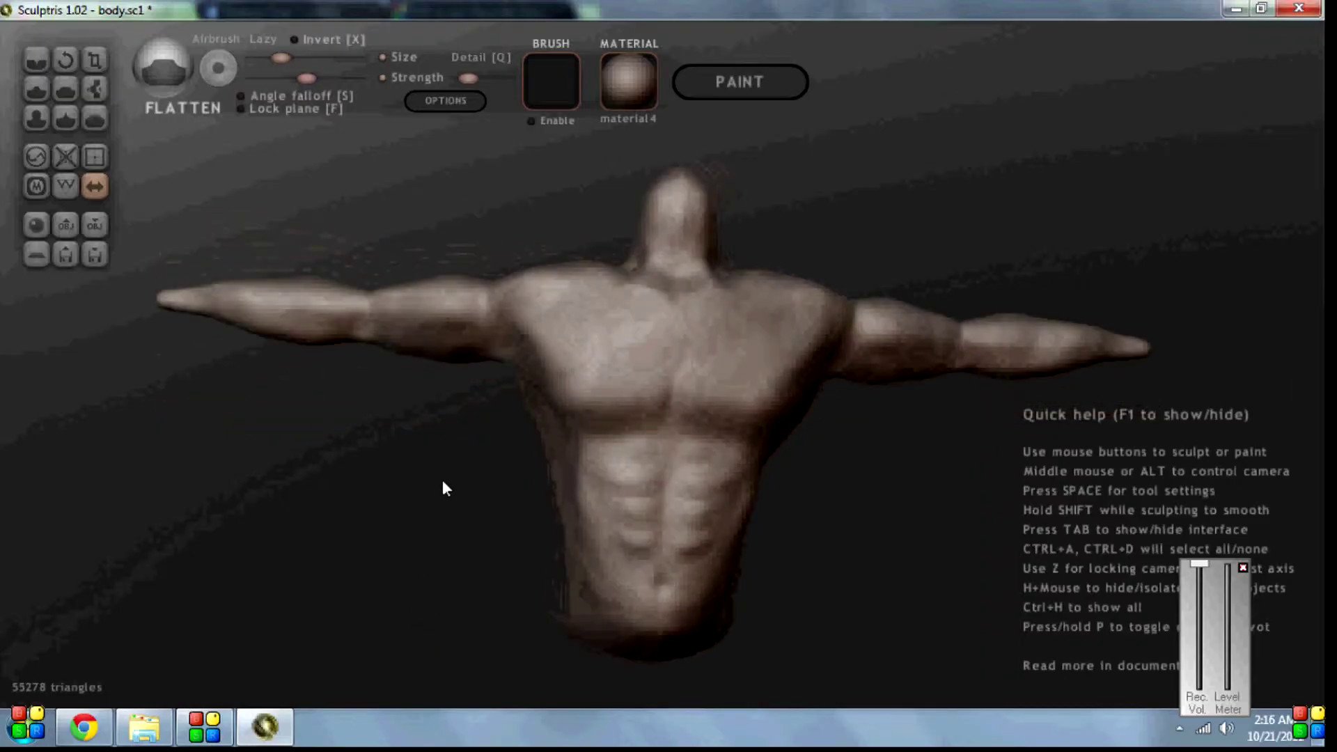
{"action": "left_click_drag", "start_coordinate": [446, 487], "coordinate": [407, 480]}
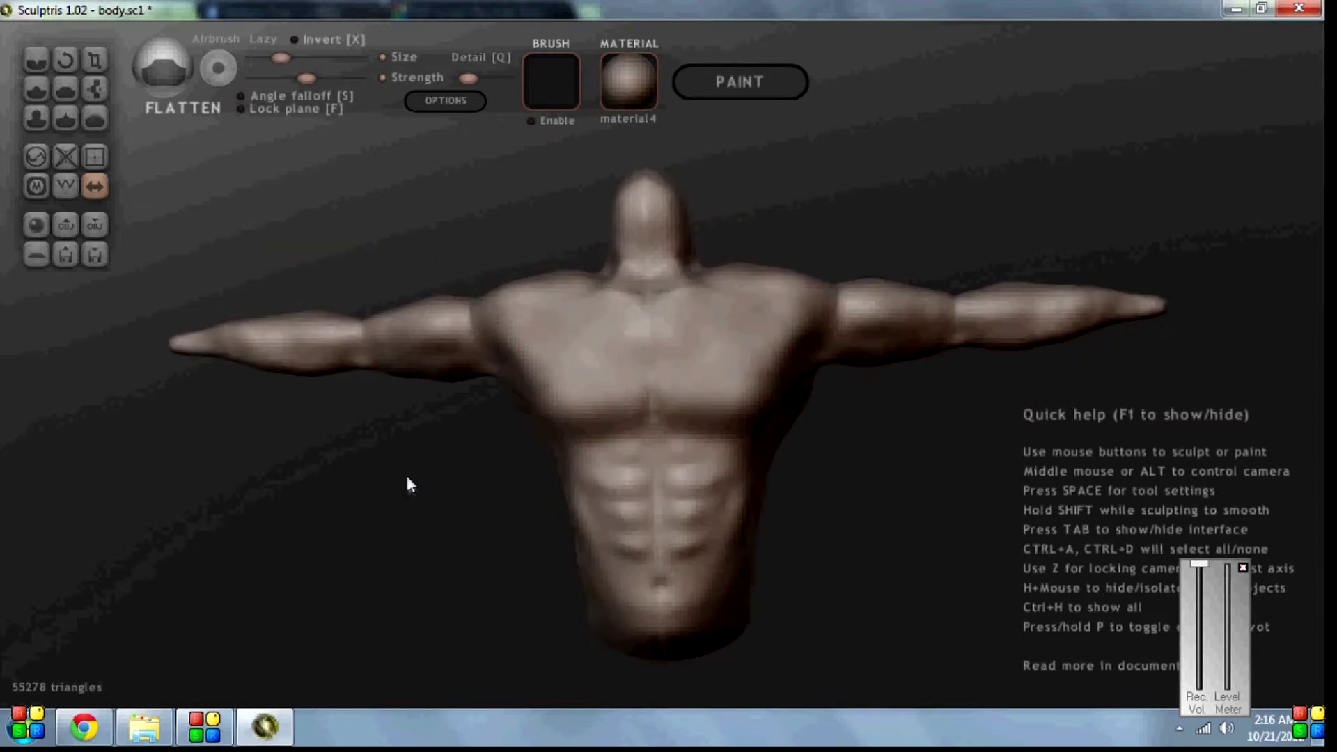
Pull a pointed ear out from each side of the head using a smaller Grab brush
{"action": "left_click", "coordinate": [65, 89]}
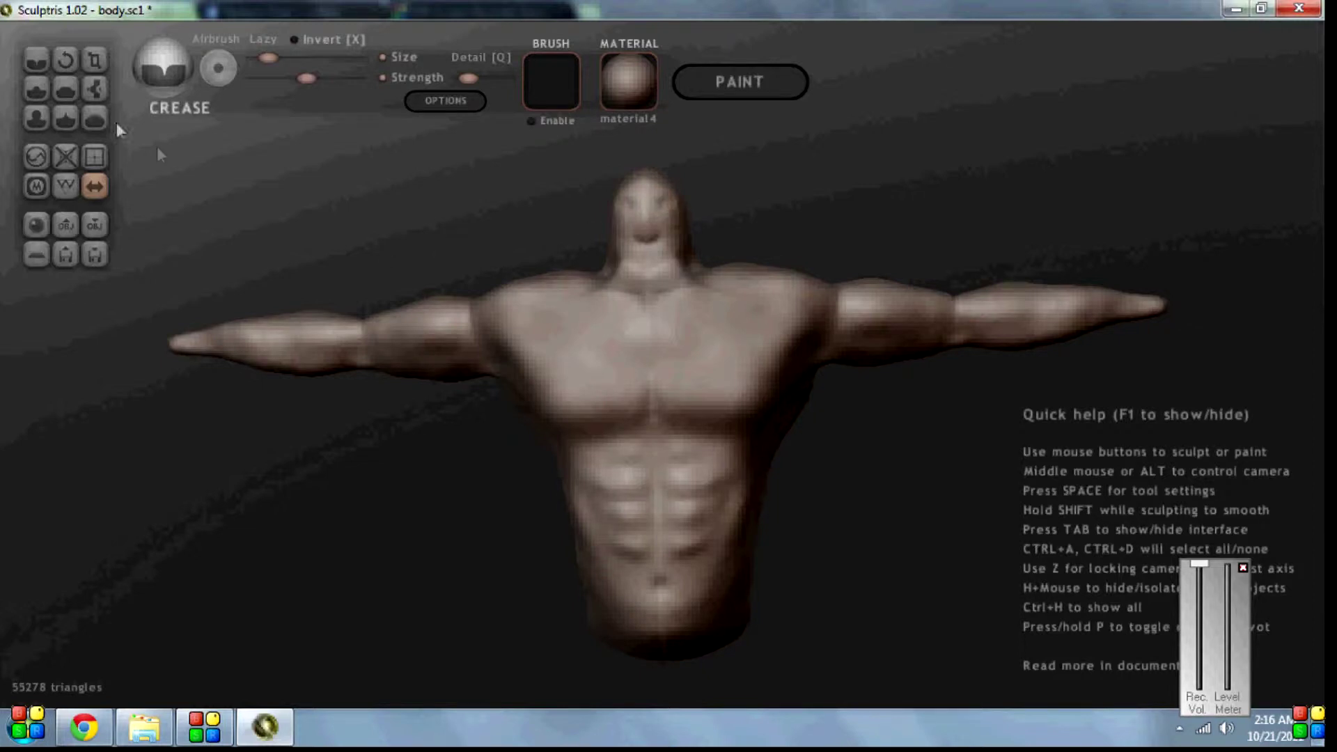
{"action": "left_click", "coordinate": [94, 89]}
{"action": "left_click_drag", "start_coordinate": [286, 58], "coordinate": [256, 58]}
{"action": "mouse_move", "coordinate": [681, 208]}
{"action": "left_mouse_down"}
{"action": "mouse_move", "coordinate": [695, 190]}
{"action": "mouse_move", "coordinate": [692, 209]}
{"action": "mouse_move", "coordinate": [686, 181]}
{"action": "left_mouse_up"}
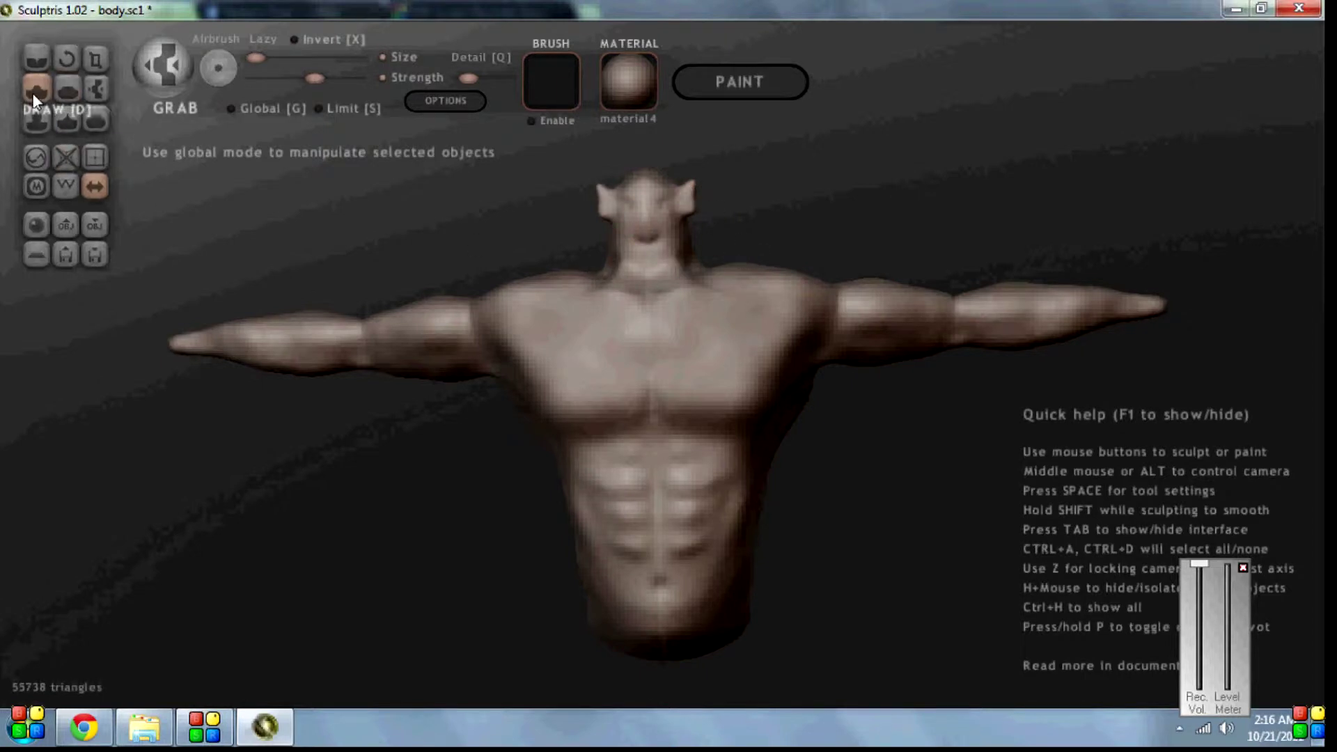
Puff out the mouth and chin area with several small Inflate strokes
{"action": "left_click", "coordinate": [66, 117]}
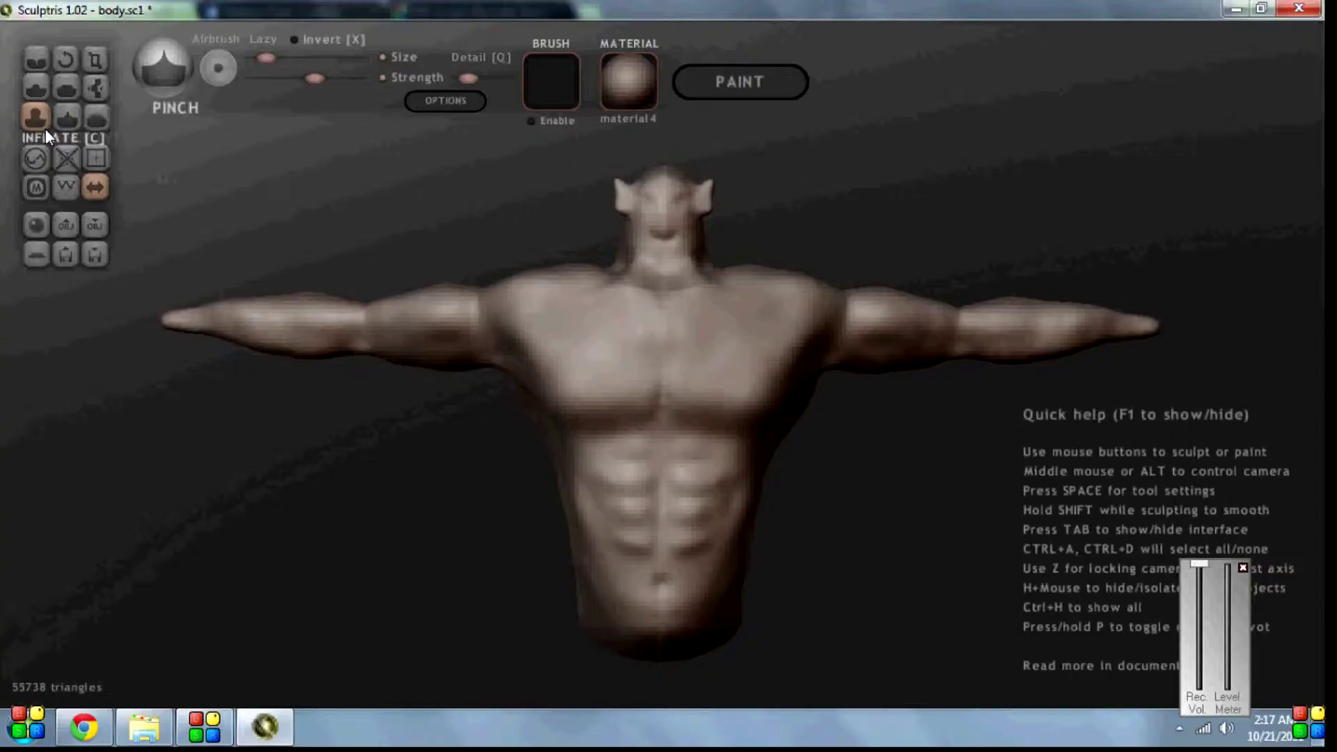
{"action": "left_click", "coordinate": [39, 120]}
{"action": "left_click", "coordinate": [667, 223]}
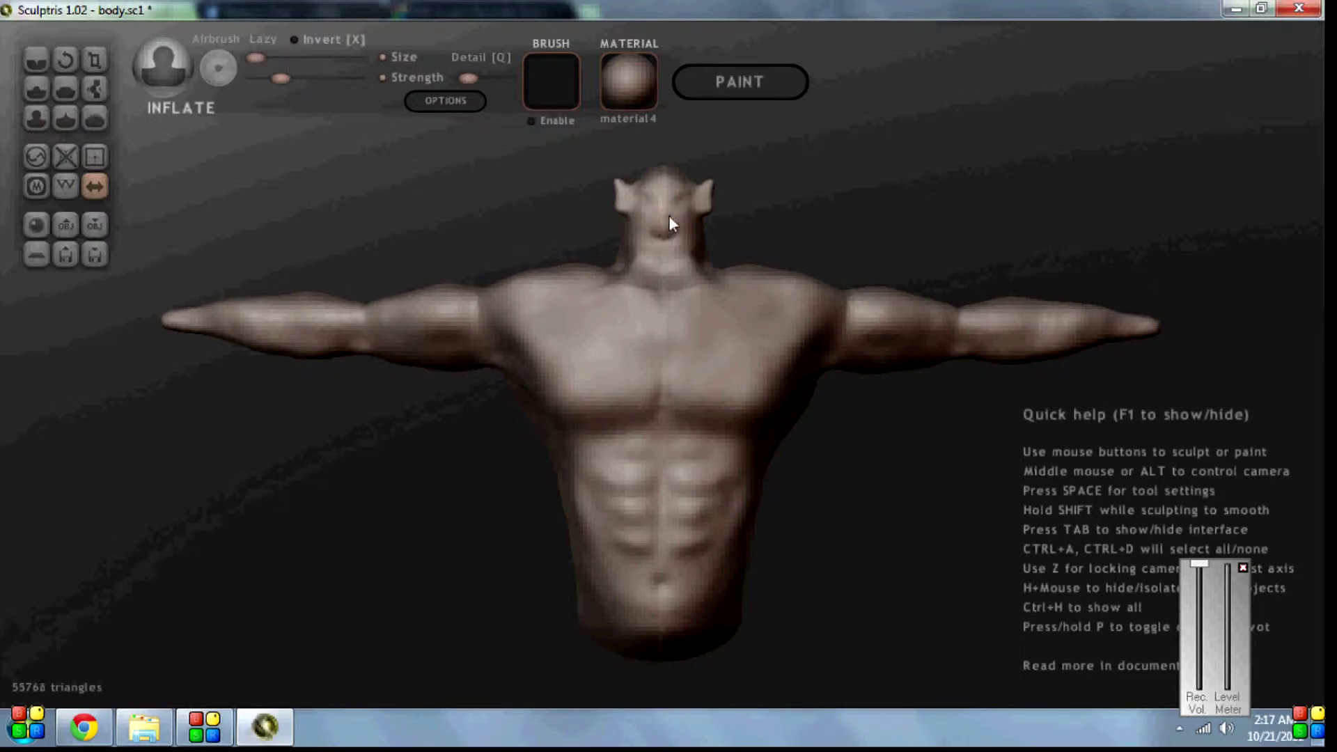
{"action": "left_click_drag", "start_coordinate": [668, 217], "coordinate": [674, 217]}
{"action": "mouse_move", "coordinate": [691, 239]}
{"action": "left_mouse_down"}
{"action": "mouse_move", "coordinate": [713, 200]}
{"action": "mouse_move", "coordinate": [682, 201]}
{"action": "left_mouse_up"}
{"action": "left_click_drag", "start_coordinate": [683, 217], "coordinate": [677, 215]}
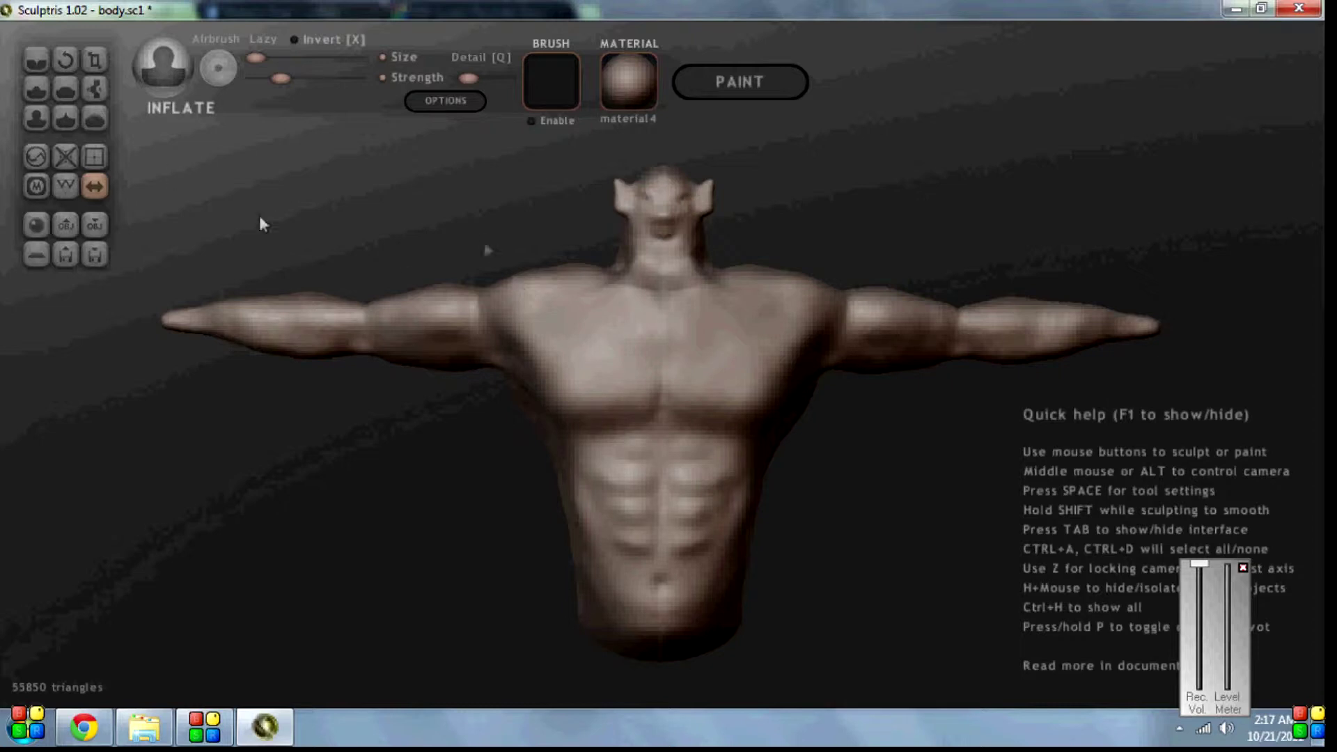
{"action": "left_click_drag", "start_coordinate": [669, 233], "coordinate": [657, 238]}
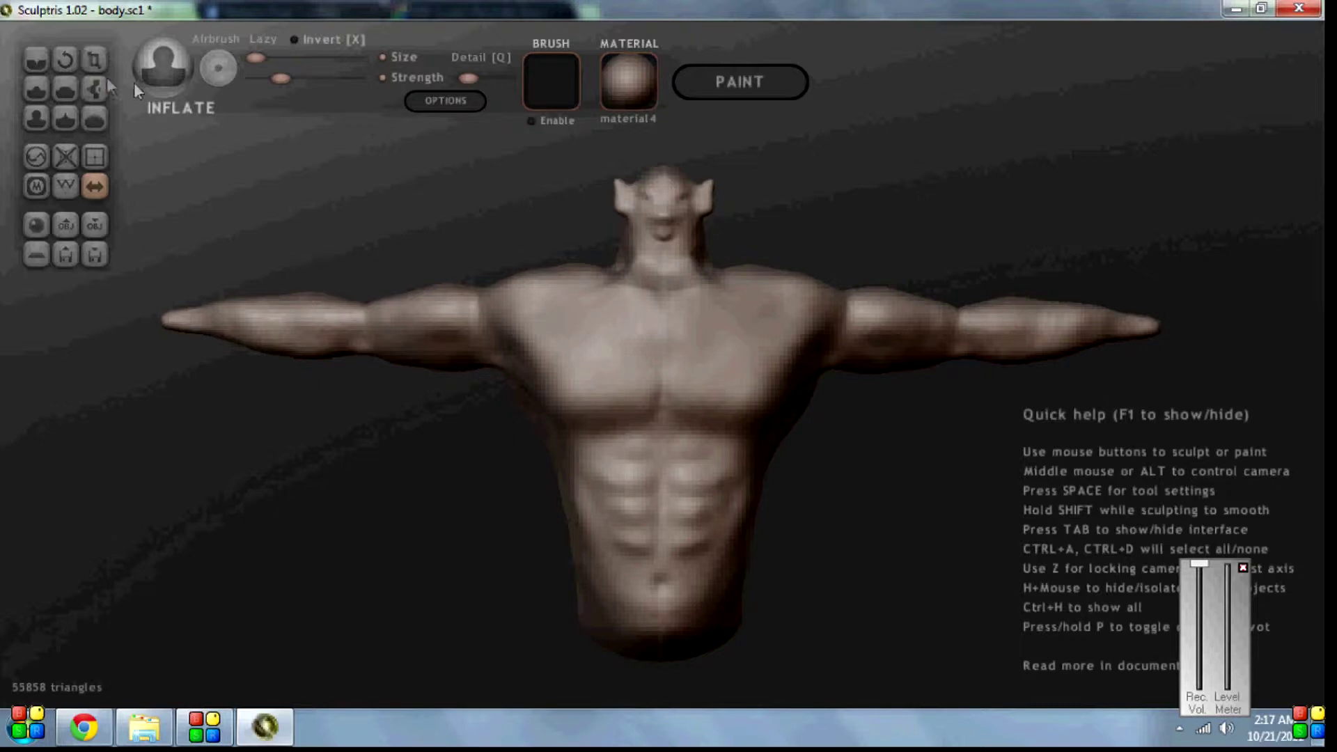
{"action": "left_click", "coordinate": [65, 120]}
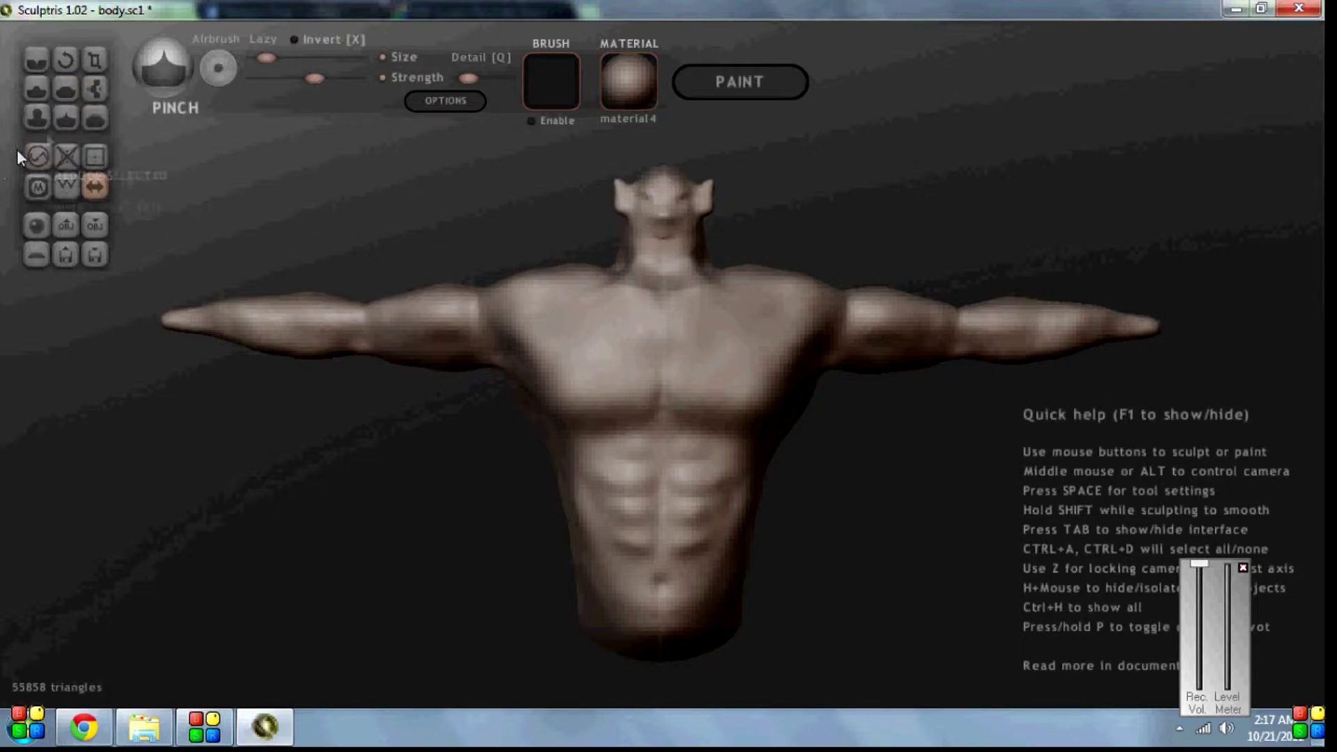
{"action": "left_click", "coordinate": [26, 61]}
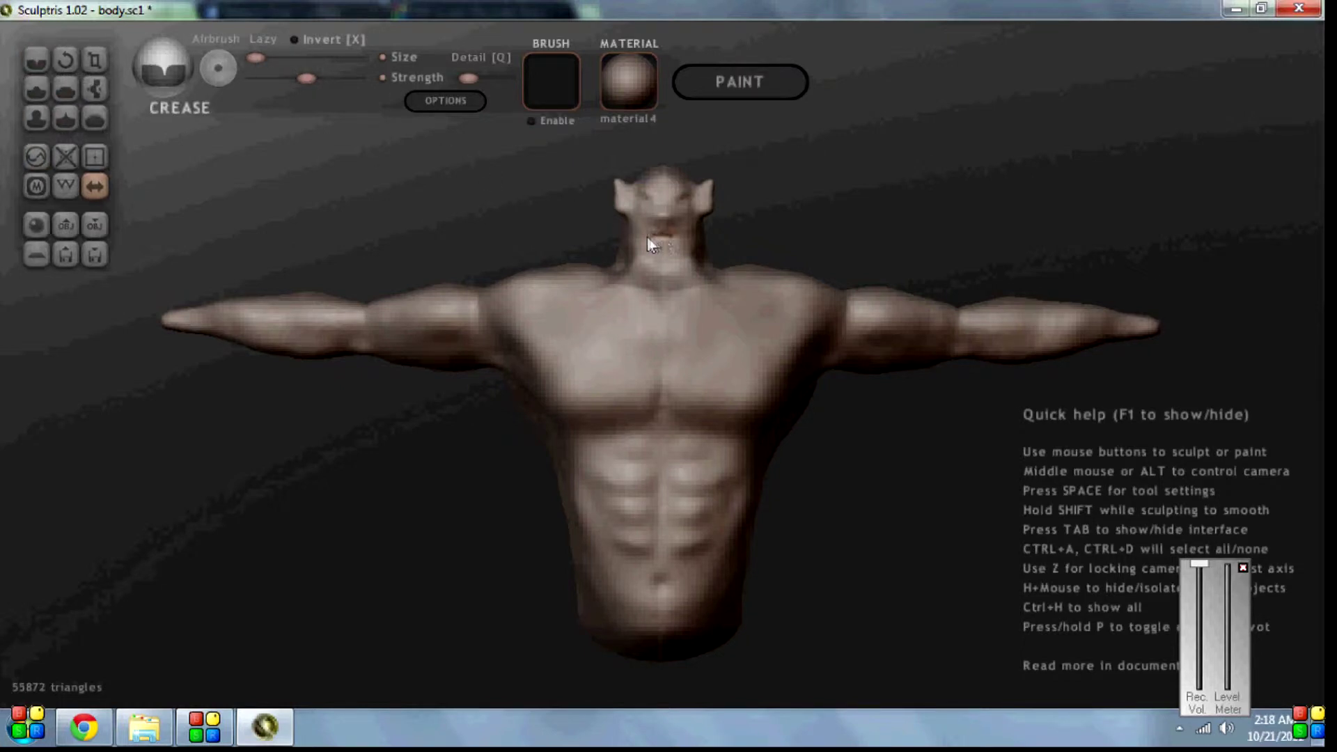
Crease lines along the front and side of the neck and just below the ear
{"action": "mouse_move", "coordinate": [691, 246]}
{"action": "left_mouse_down"}
{"action": "mouse_move", "coordinate": [666, 270]}
{"action": "mouse_move", "coordinate": [624, 234]}
{"action": "left_mouse_up"}
{"action": "mouse_move", "coordinate": [639, 253]}
{"action": "left_mouse_down"}
{"action": "mouse_move", "coordinate": [679, 262]}
{"action": "mouse_move", "coordinate": [660, 262]}
{"action": "left_mouse_up"}
{"action": "key", "text": "ctrl+z"}
{"action": "key", "text": "ctrl+z"}
{"action": "left_click_drag", "start_coordinate": [700, 240], "coordinate": [674, 269]}
{"action": "mouse_move", "coordinate": [675, 471]}
{"action": "middle_mouse_down"}
{"action": "mouse_move", "coordinate": [440, 568]}
{"action": "mouse_move", "coordinate": [529, 341]}
{"action": "middle_mouse_up"}
{"action": "left_click_drag", "start_coordinate": [530, 315], "coordinate": [555, 291]}
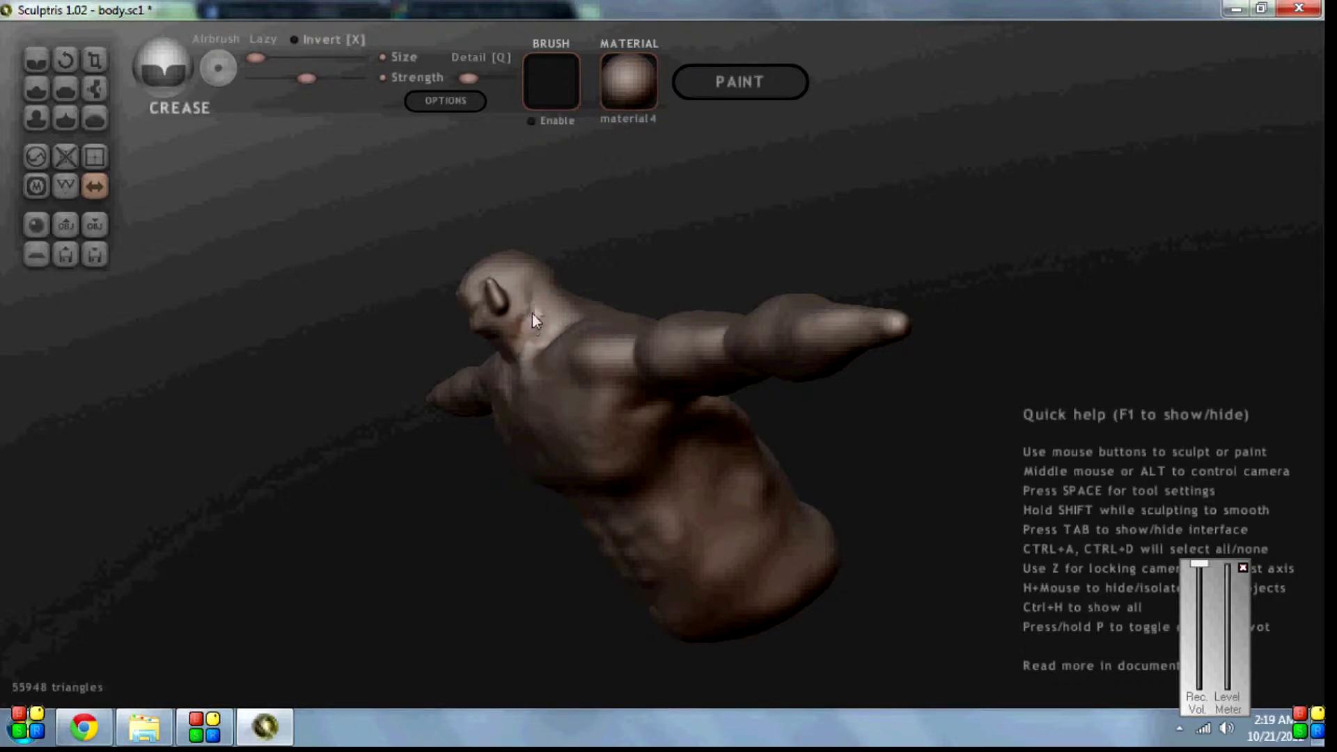
Inflate the side of the neck behind the ear, discarding an unwanted Grab pull
{"action": "left_click", "coordinate": [95, 89]}
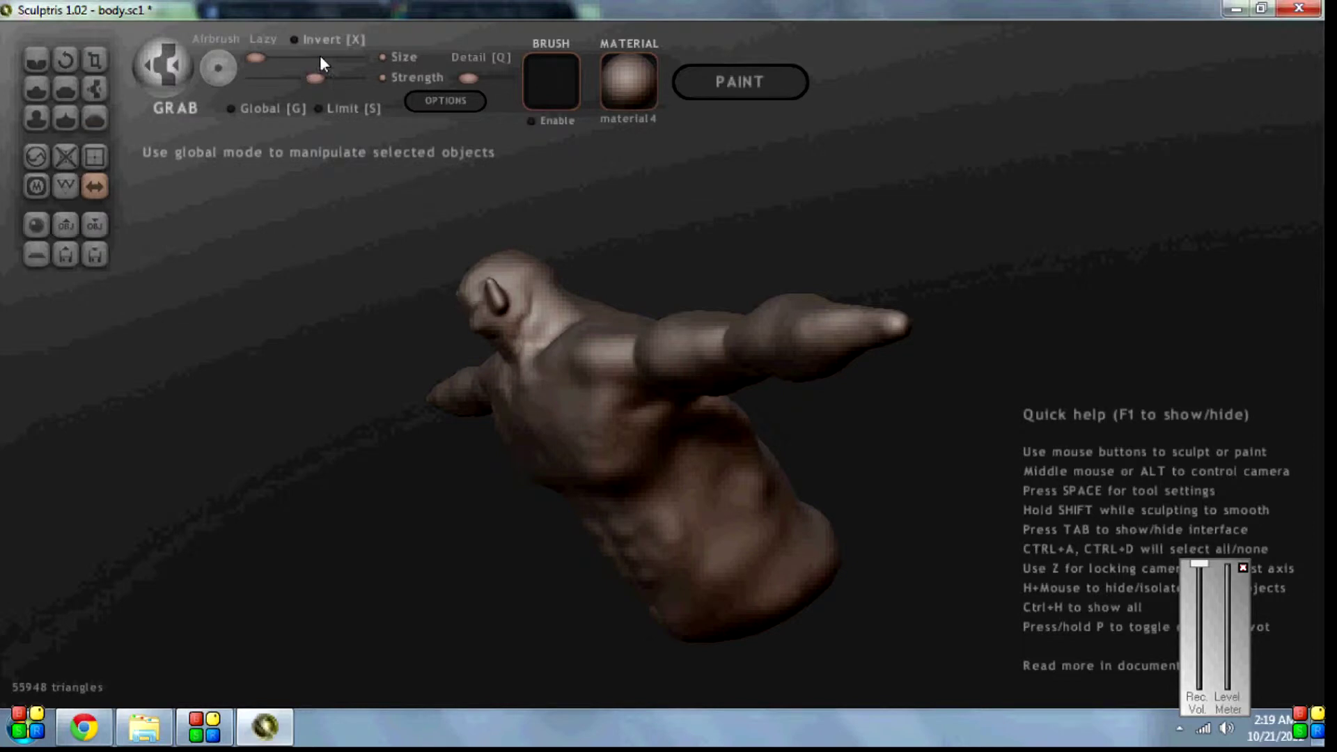
{"action": "mouse_move", "coordinate": [545, 321]}
{"action": "left_mouse_down"}
{"action": "mouse_move", "coordinate": [535, 339]}
{"action": "mouse_move", "coordinate": [551, 303]}
{"action": "mouse_move", "coordinate": [542, 328]}
{"action": "mouse_move", "coordinate": [567, 323]}
{"action": "left_mouse_up"}
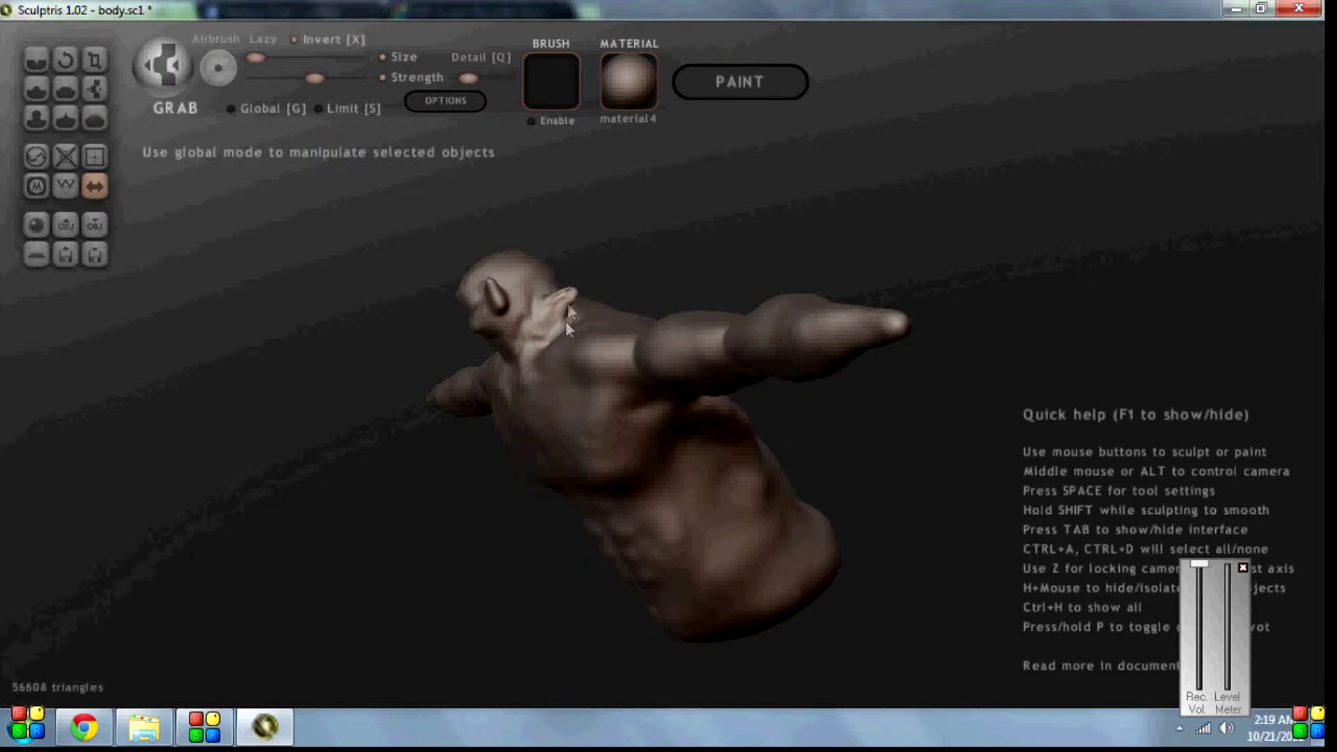
{"action": "key", "text": "ctrl+z"}
{"action": "left_click", "coordinate": [39, 123]}
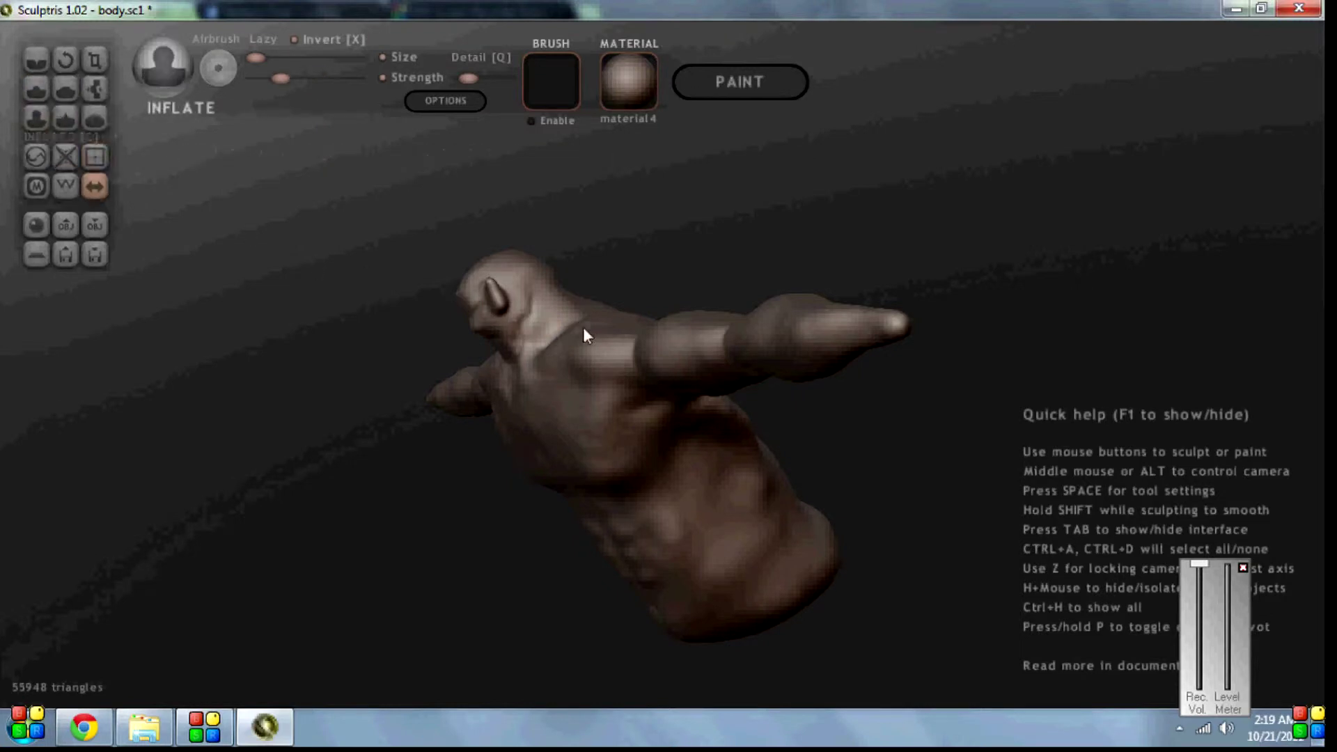
{"action": "left_click_drag", "start_coordinate": [545, 320], "coordinate": [545, 332]}
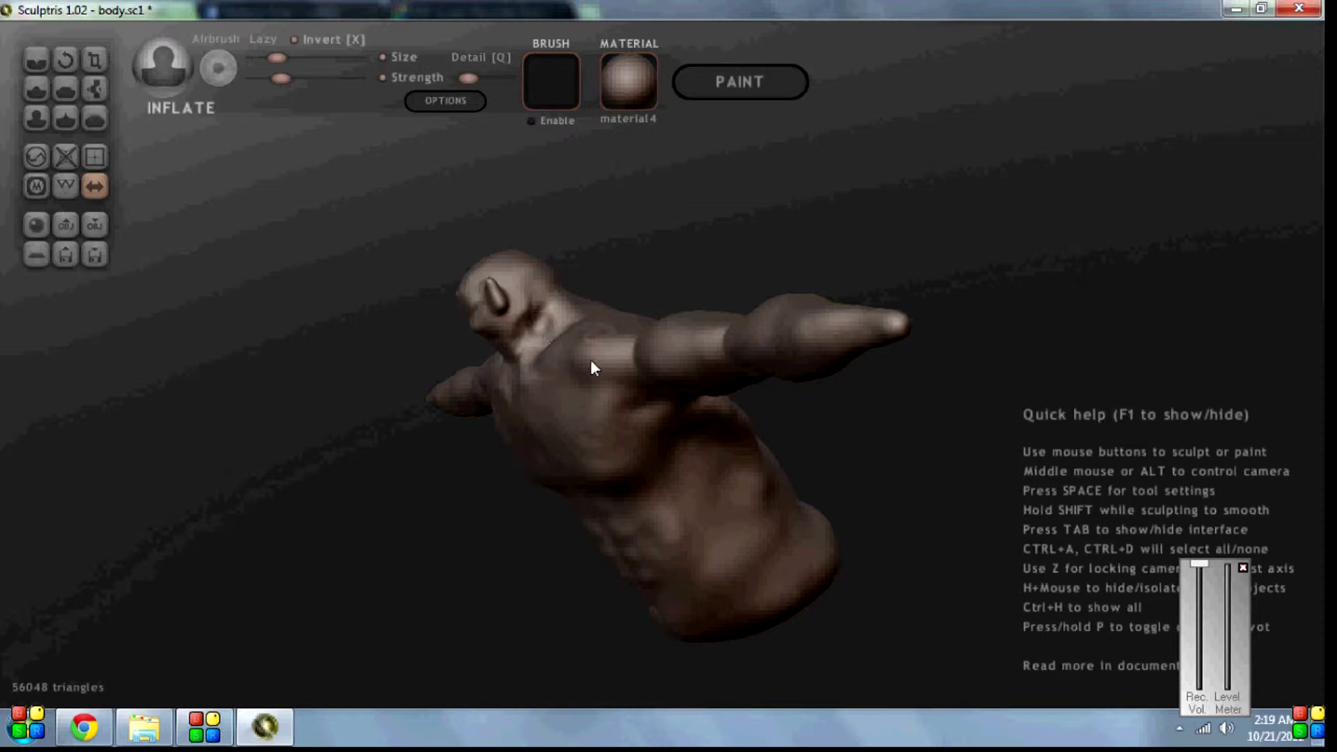
{"action": "mouse_move", "coordinate": [272, 551]}
{"action": "left_mouse_down"}
{"action": "mouse_move", "coordinate": [559, 500]}
{"action": "mouse_move", "coordinate": [528, 471]}
{"action": "left_mouse_up"}
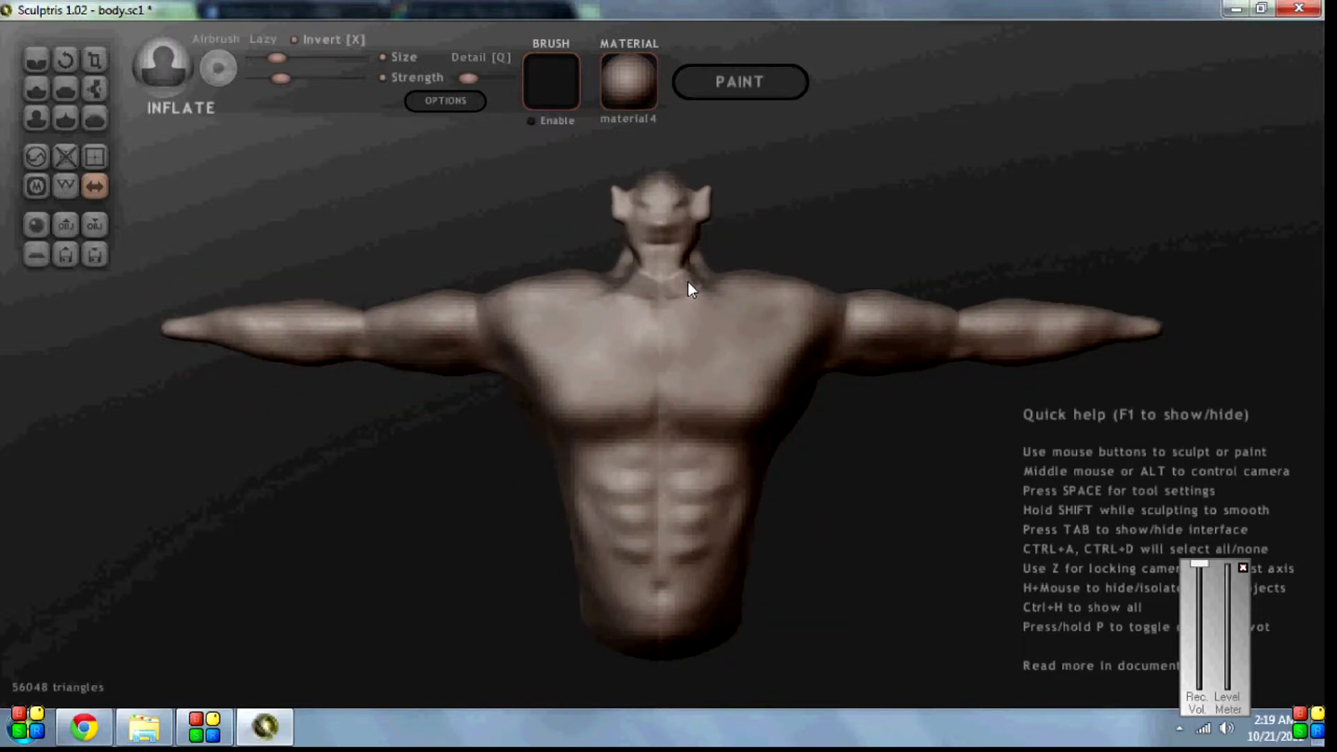
Crease the neck and the area near the head and ears, checking from several angles
{"action": "left_click", "coordinate": [39, 63]}
{"action": "left_click_drag", "start_coordinate": [688, 262], "coordinate": [642, 262]}
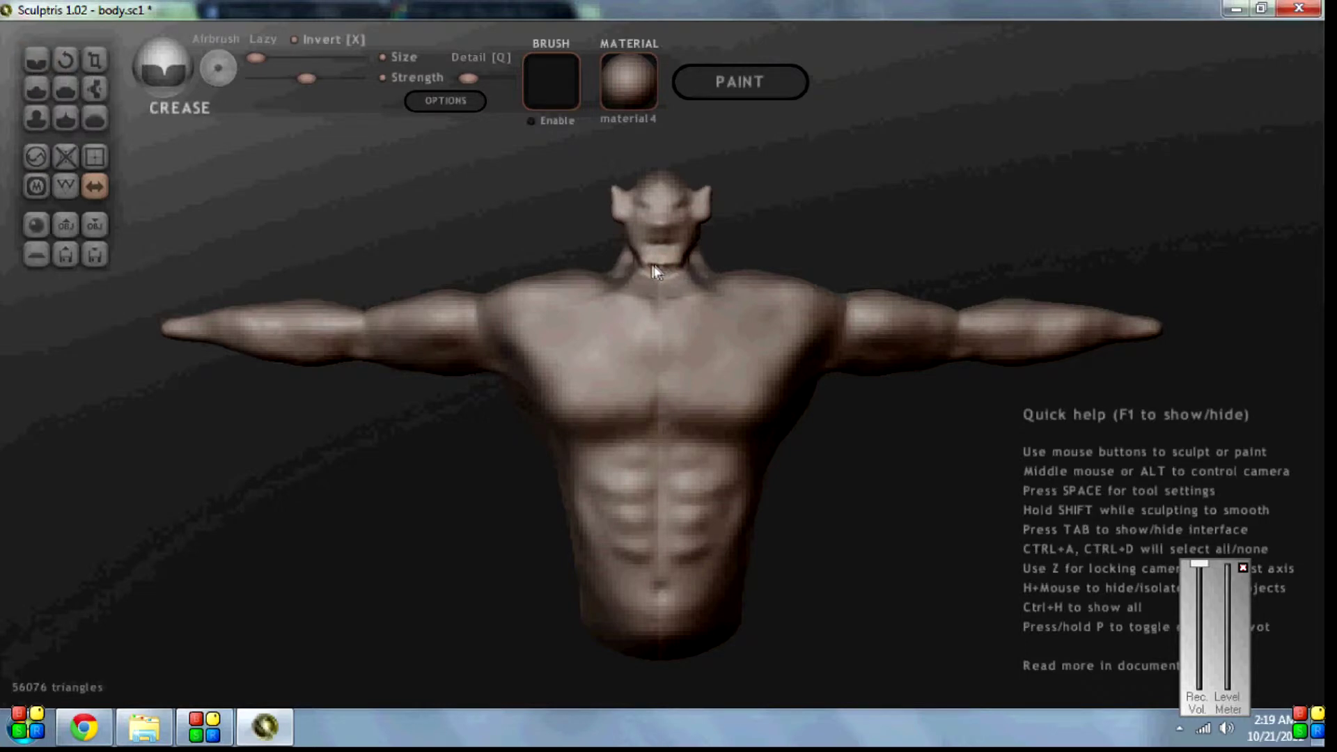
{"action": "mouse_move", "coordinate": [240, 495]}
{"action": "left_mouse_down"}
{"action": "mouse_move", "coordinate": [318, 525]}
{"action": "mouse_move", "coordinate": [3, 569]}
{"action": "mouse_move", "coordinate": [243, 564]}
{"action": "mouse_move", "coordinate": [219, 555]}
{"action": "left_mouse_up"}
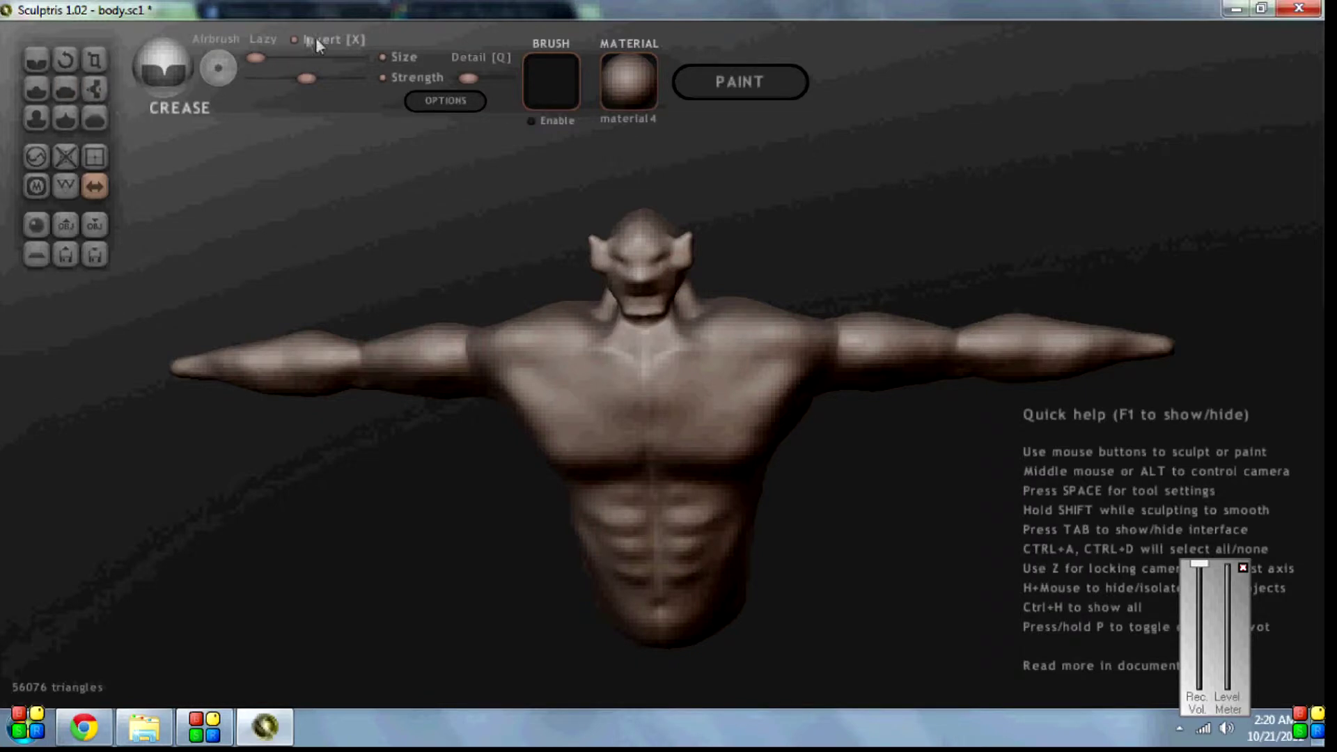
{"action": "mouse_move", "coordinate": [680, 248]}
{"action": "left_mouse_down"}
{"action": "mouse_move", "coordinate": [681, 270]}
{"action": "mouse_move", "coordinate": [682, 247]}
{"action": "left_mouse_up"}
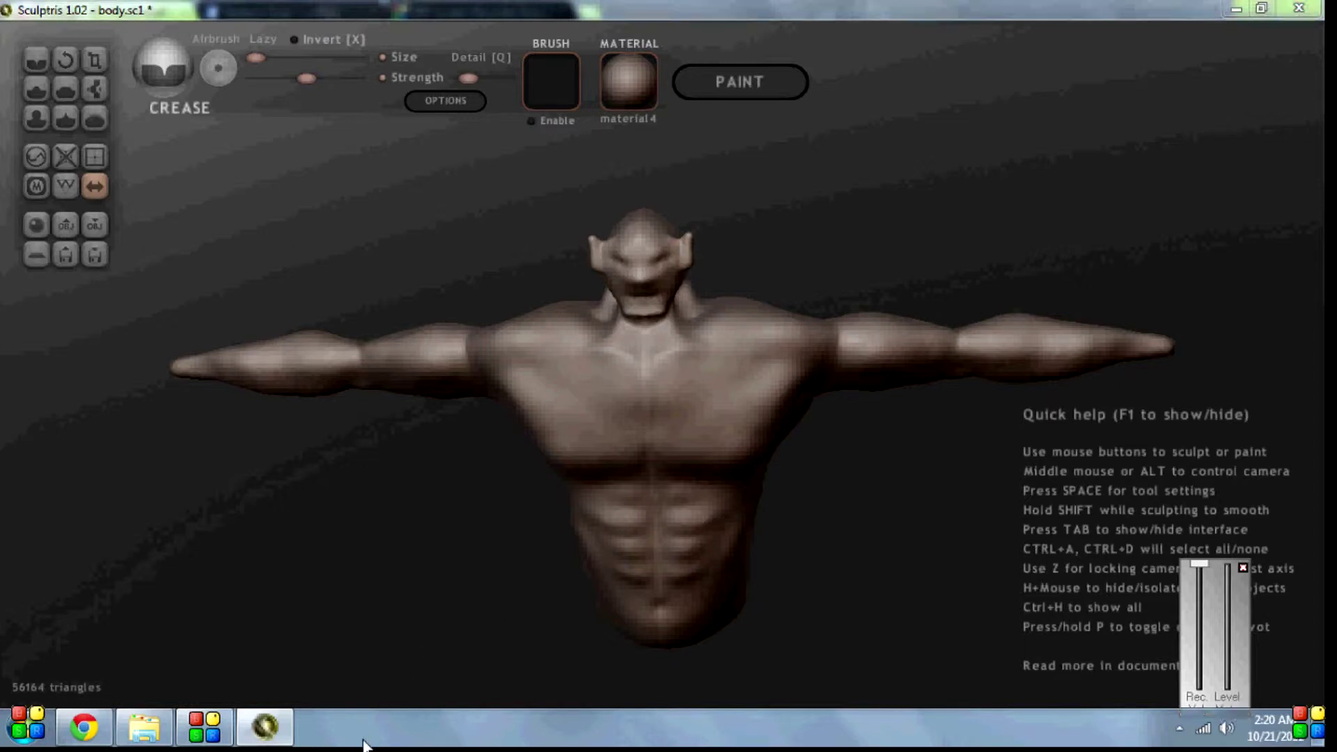
{"action": "mouse_move", "coordinate": [397, 611]}
{"action": "left_mouse_down"}
{"action": "mouse_move", "coordinate": [184, 660]}
{"action": "mouse_move", "coordinate": [236, 648]}
{"action": "mouse_move", "coordinate": [197, 655]}
{"action": "mouse_move", "coordinate": [224, 630]}
{"action": "mouse_move", "coordinate": [202, 662]}
{"action": "mouse_move", "coordinate": [441, 599]}
{"action": "mouse_move", "coordinate": [409, 561]}
{"action": "left_mouse_up"}
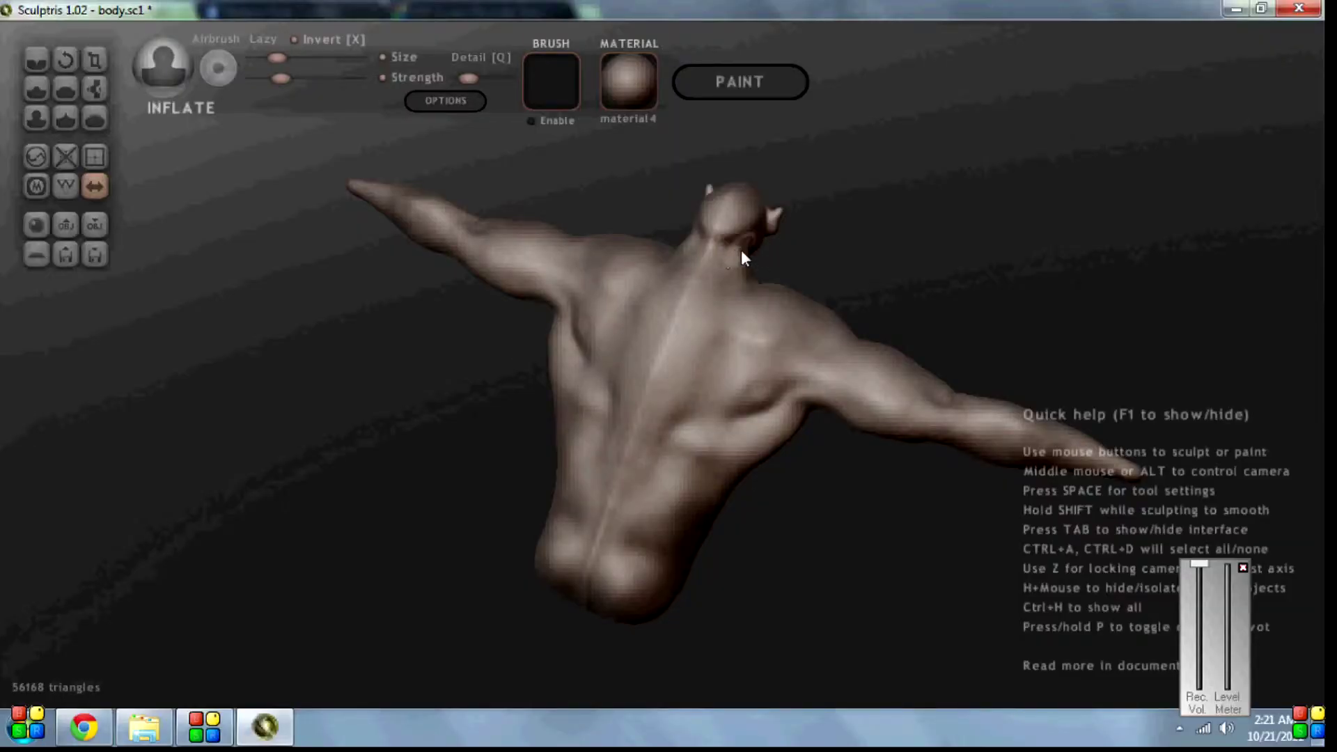
{"action": "mouse_move", "coordinate": [478, 600]}
{"action": "left_mouse_down"}
{"action": "mouse_move", "coordinate": [367, 523]}
{"action": "mouse_move", "coordinate": [56, 355]}
{"action": "mouse_move", "coordinate": [662, 292]}
{"action": "mouse_move", "coordinate": [776, 314]}
{"action": "left_mouse_up"}
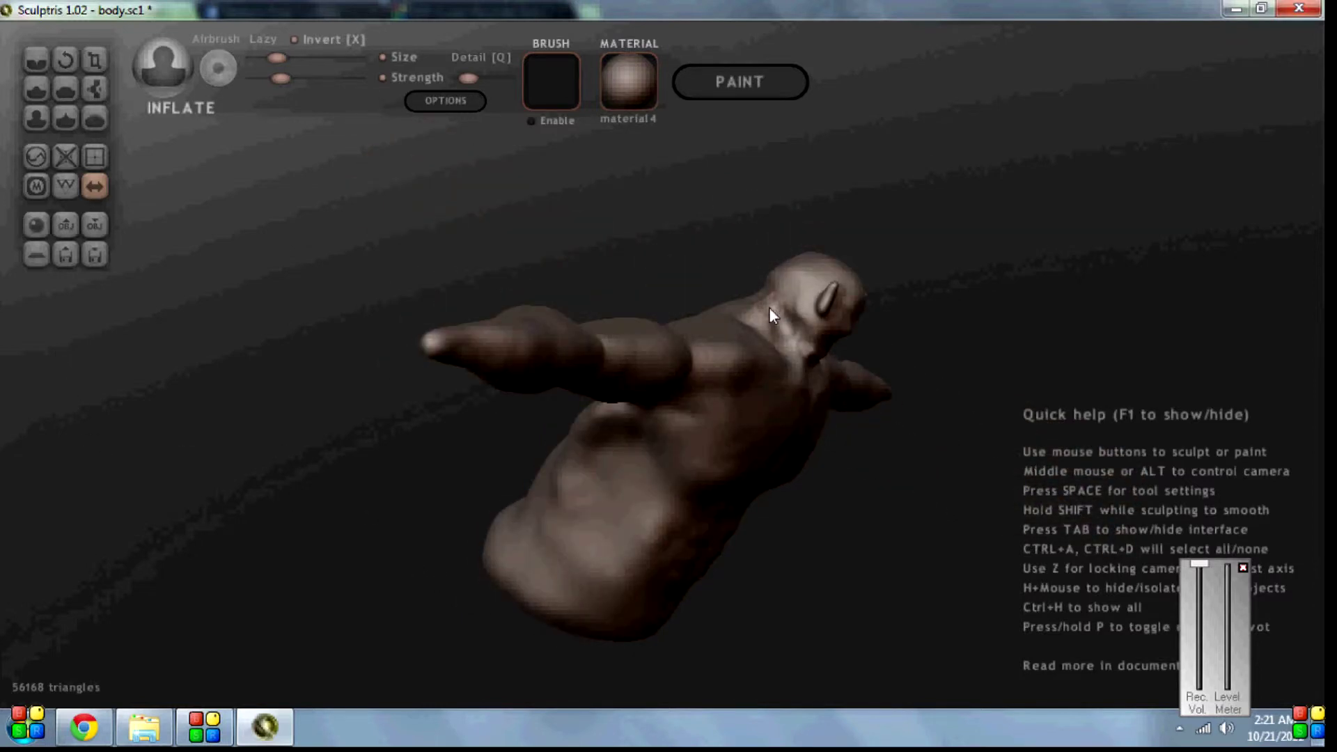
{"action": "middle_click_drag", "start_coordinate": [801, 397], "coordinate": [418, 279]}
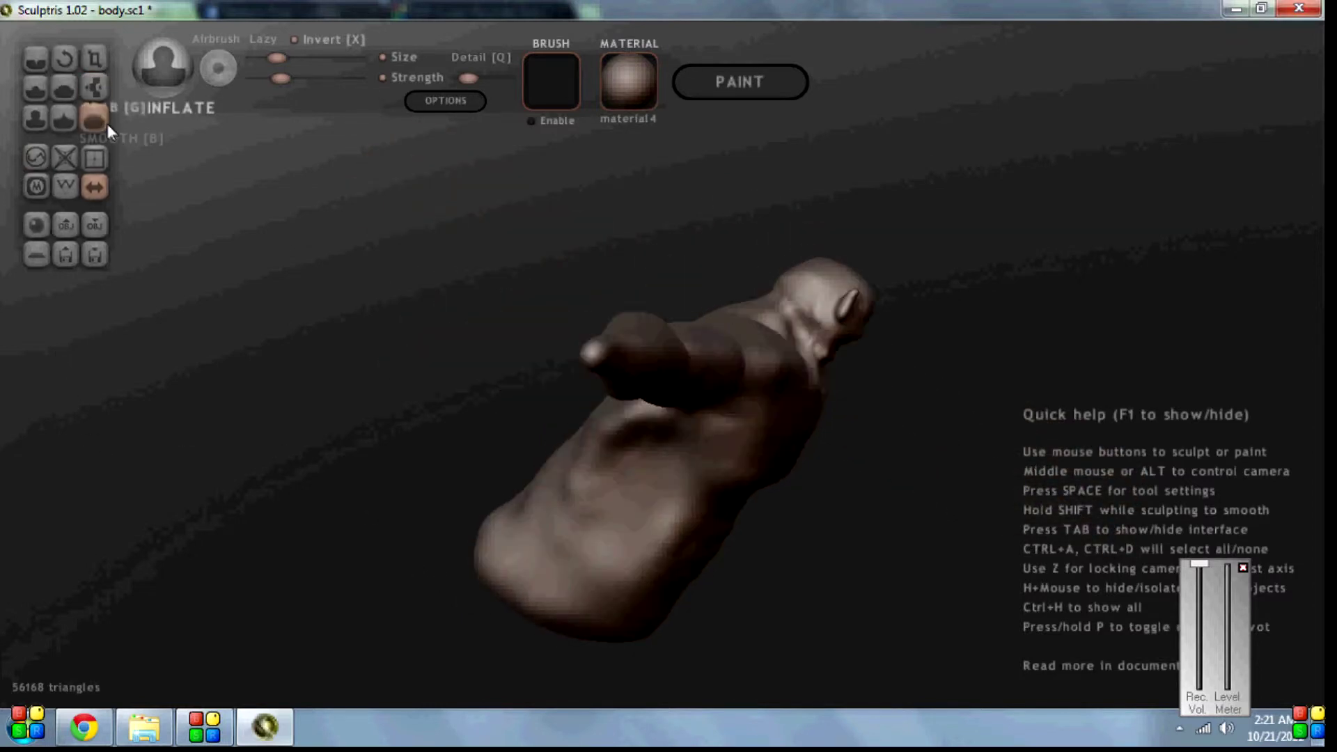
{"action": "left_click", "coordinate": [94, 118]}
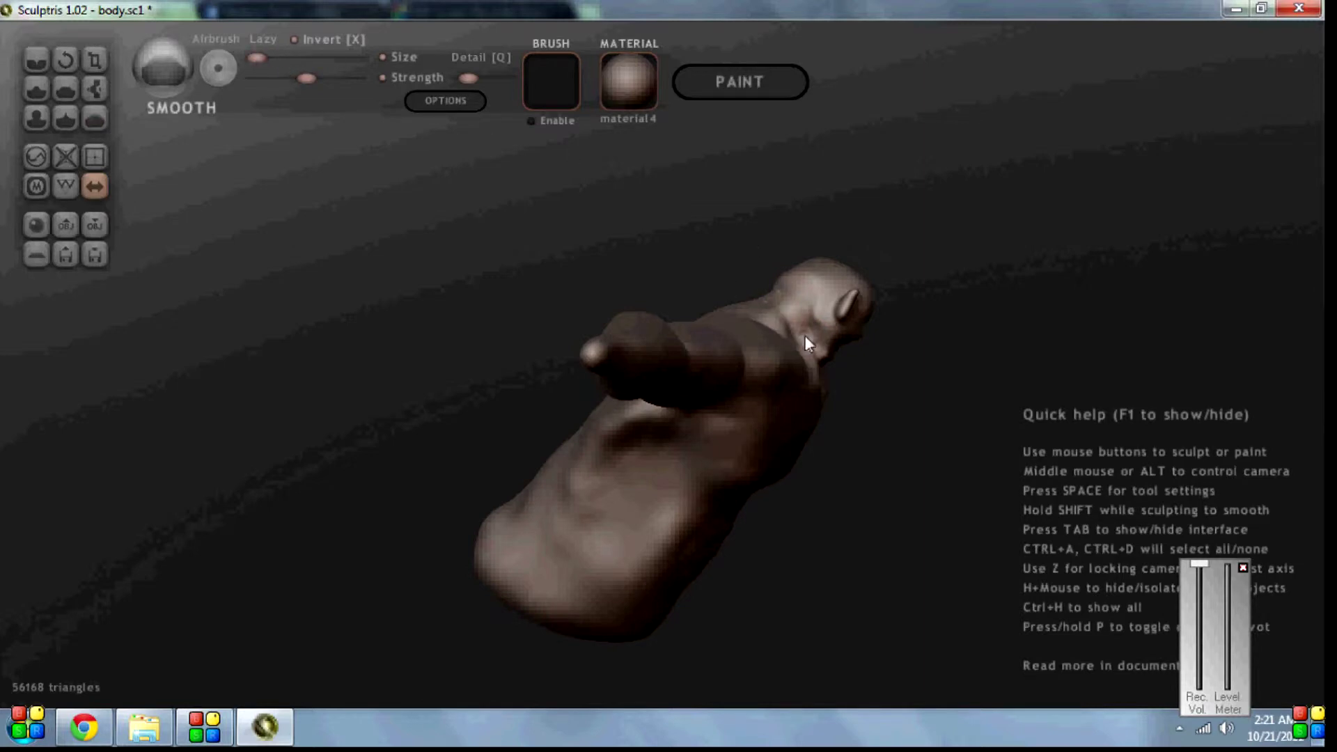
{"action": "mouse_move", "coordinate": [624, 462]}
{"action": "middle_mouse_down"}
{"action": "mouse_move", "coordinate": [73, 409]}
{"action": "mouse_move", "coordinate": [431, 486]}
{"action": "mouse_move", "coordinate": [337, 484]}
{"action": "middle_mouse_up"}
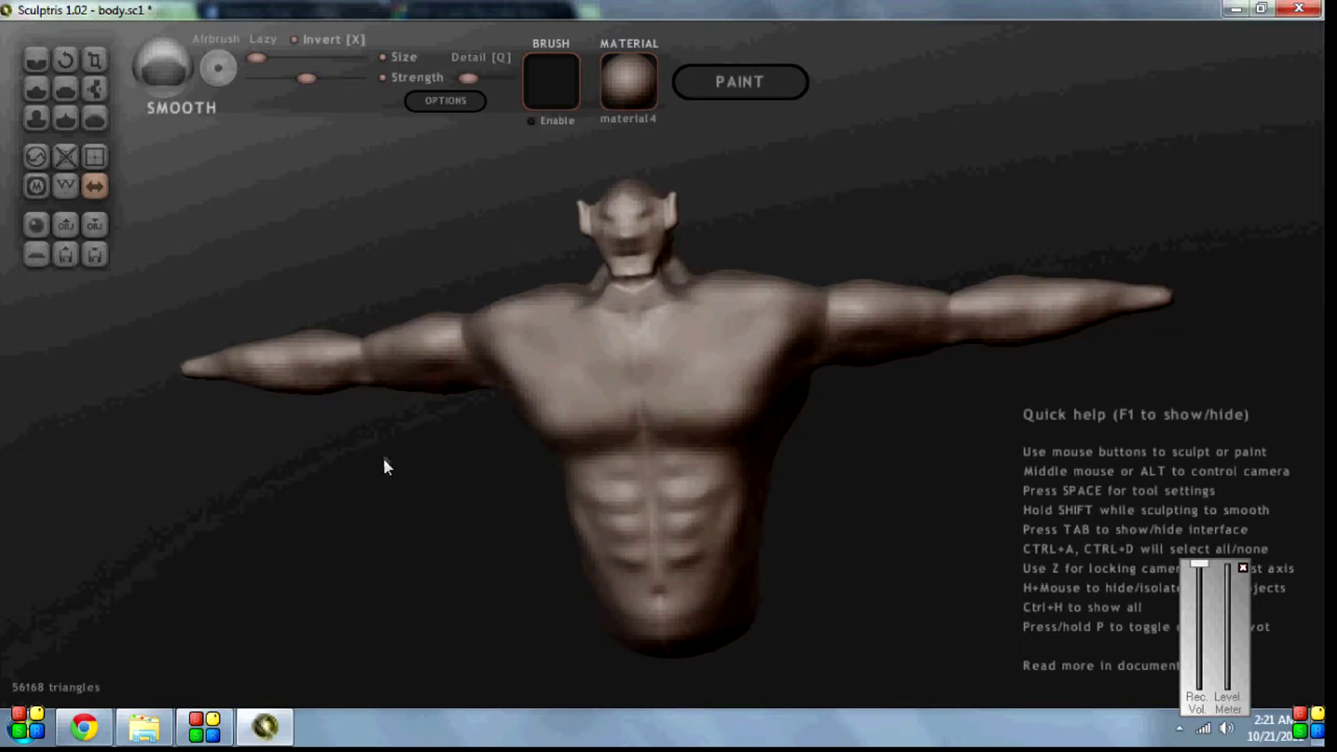
{"action": "left_click", "coordinate": [36, 61]}
Add a small crease mark on the head
{"action": "left_click", "coordinate": [649, 218]}
{"action": "key", "text": "ctrl+z"}
{"action": "left_click_drag", "start_coordinate": [642, 224], "coordinate": [646, 223]}
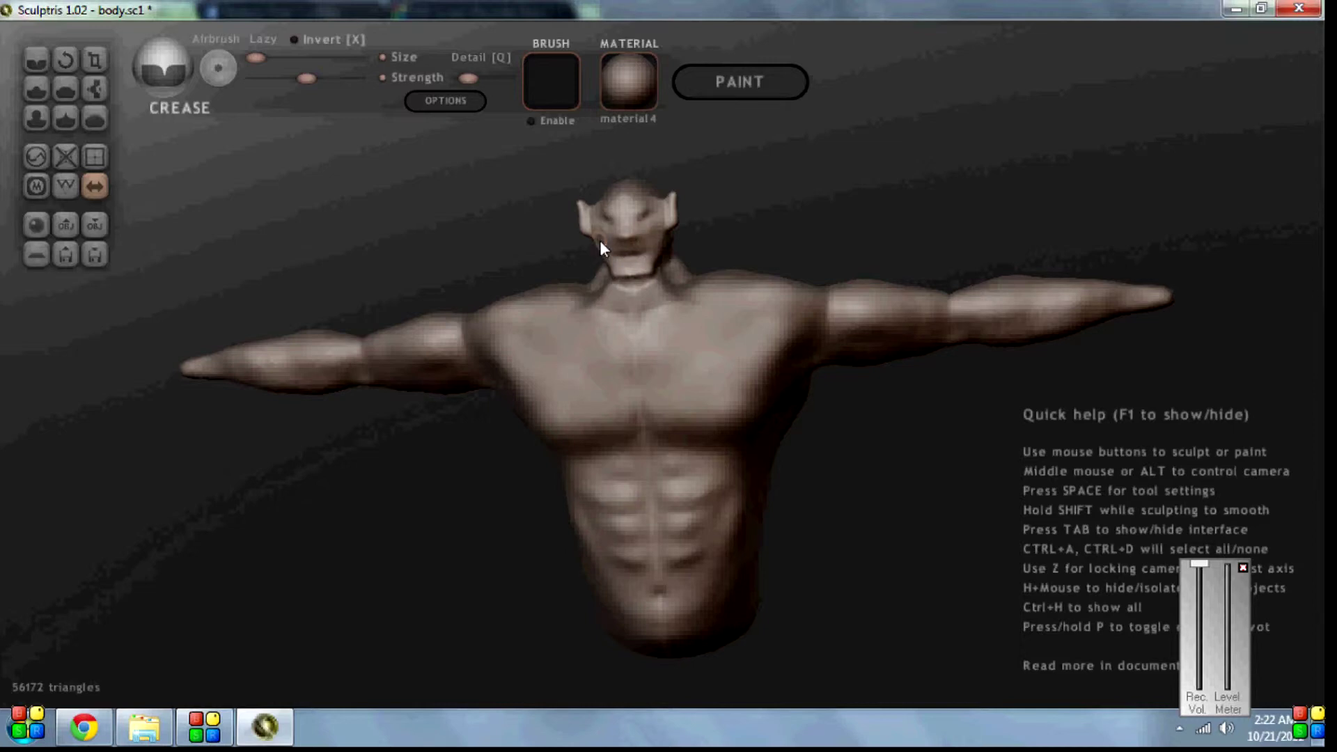
Inflate the neck with a reduced brush size, then enlarge the brush again
{"action": "left_click", "coordinate": [38, 117]}
{"action": "left_click_drag", "start_coordinate": [273, 59], "coordinate": [263, 59]}
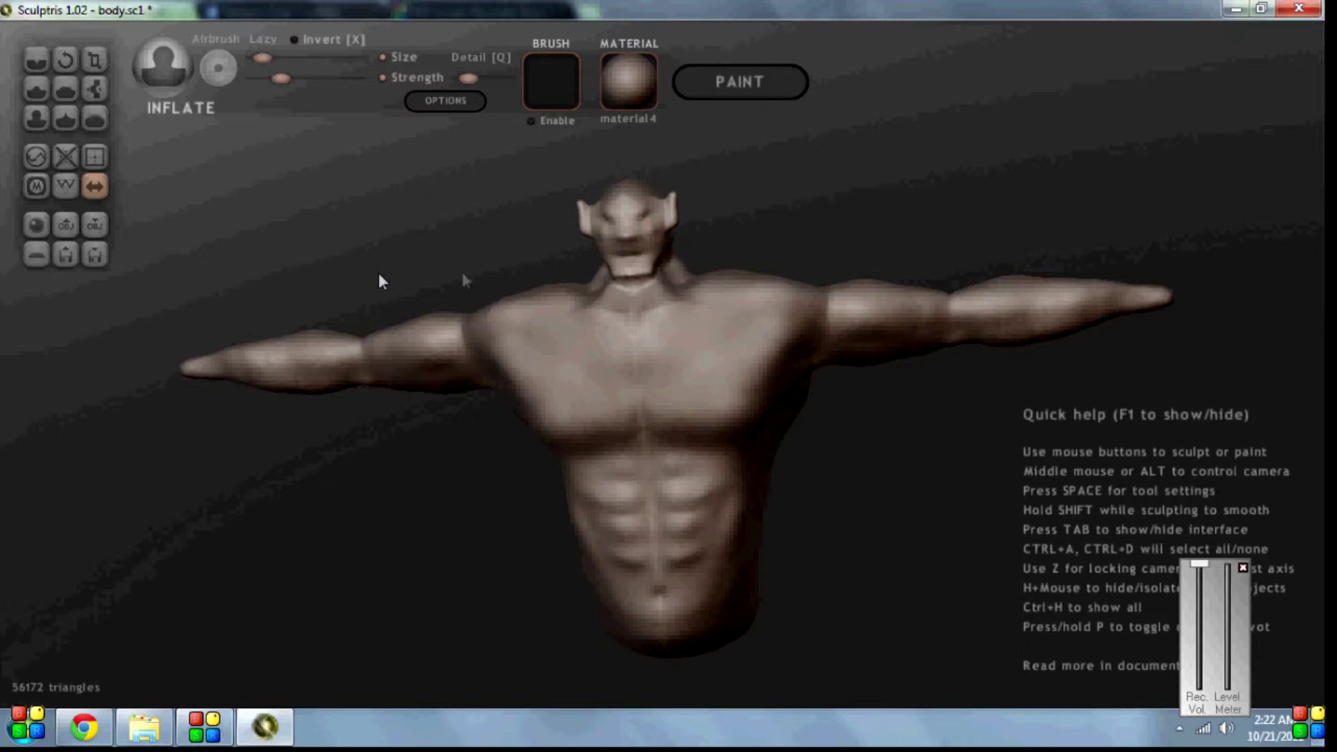
{"action": "left_click_drag", "start_coordinate": [655, 266], "coordinate": [666, 252]}
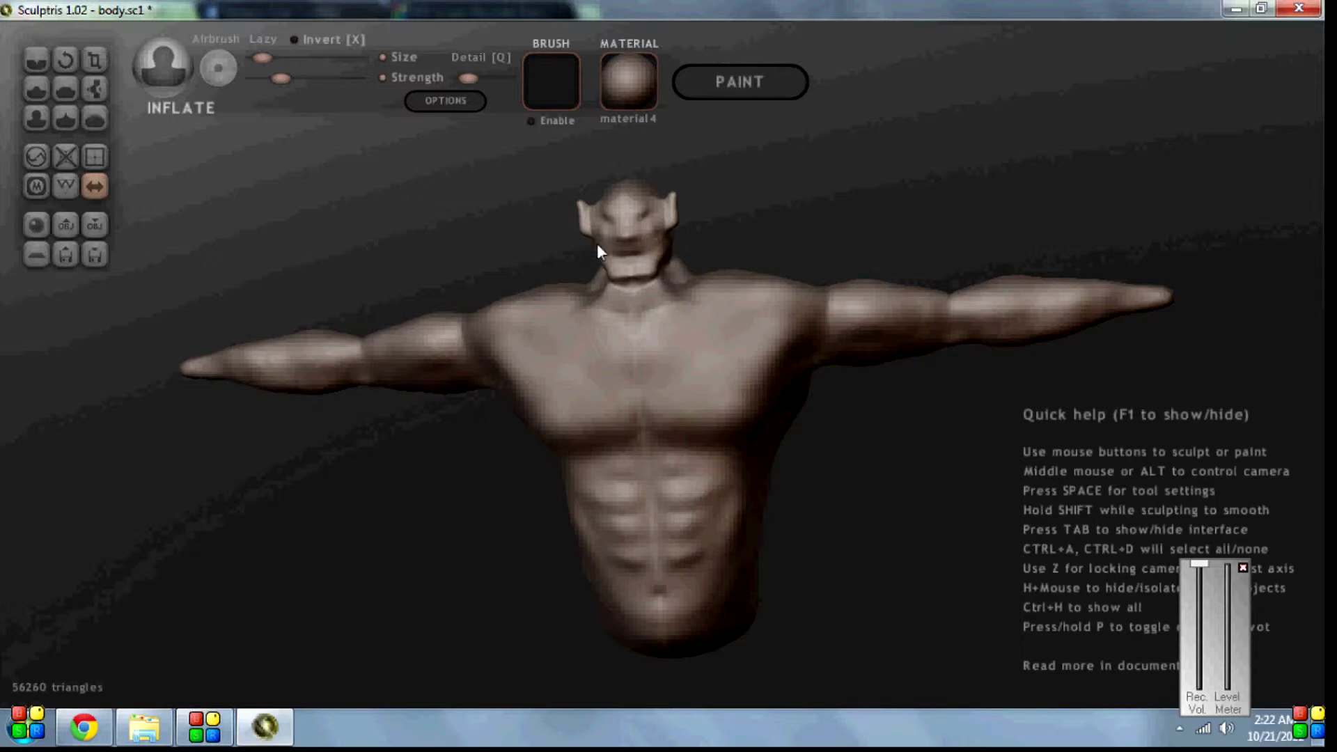
{"action": "mouse_move", "coordinate": [649, 251]}
{"action": "middle_mouse_down"}
{"action": "mouse_move", "coordinate": [670, 276]}
{"action": "mouse_move", "coordinate": [724, 270]}
{"action": "mouse_move", "coordinate": [723, 190]}
{"action": "mouse_move", "coordinate": [696, 194]}
{"action": "middle_mouse_up"}
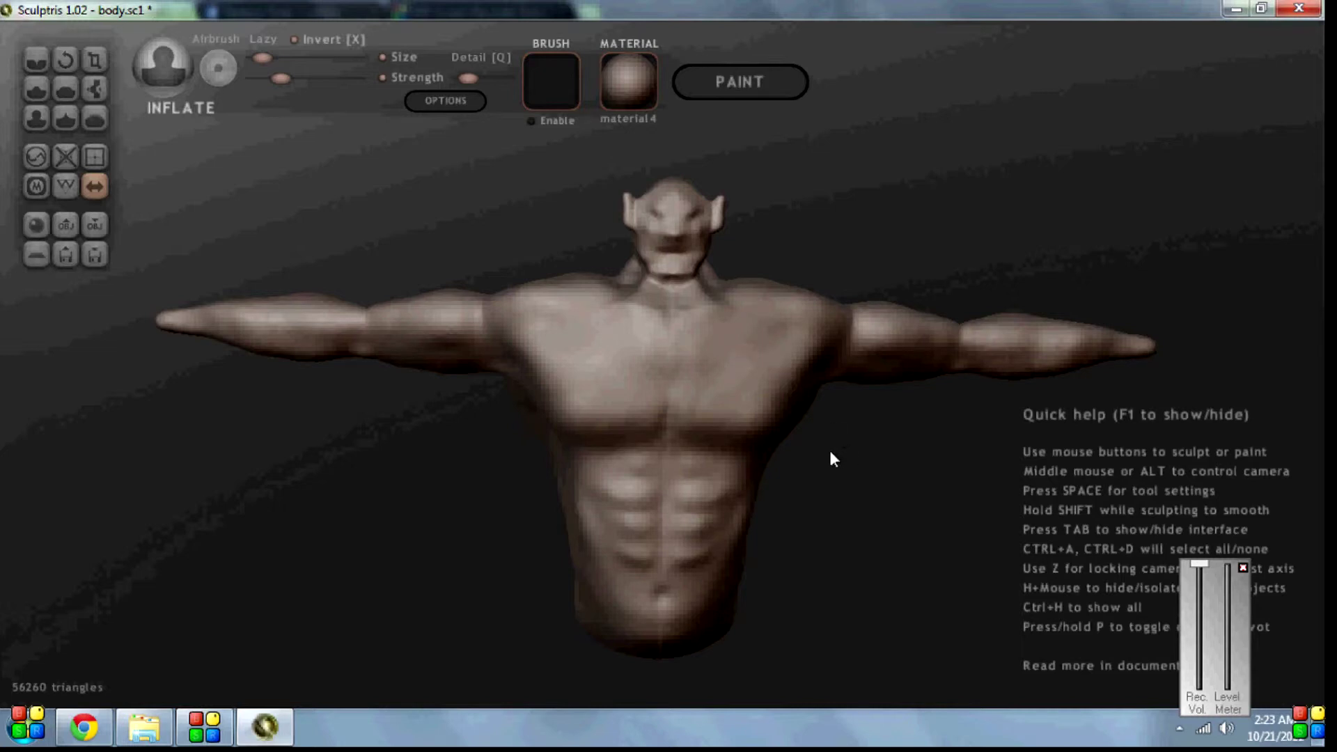
{"action": "left_click_drag", "start_coordinate": [829, 450], "coordinate": [663, 206]}
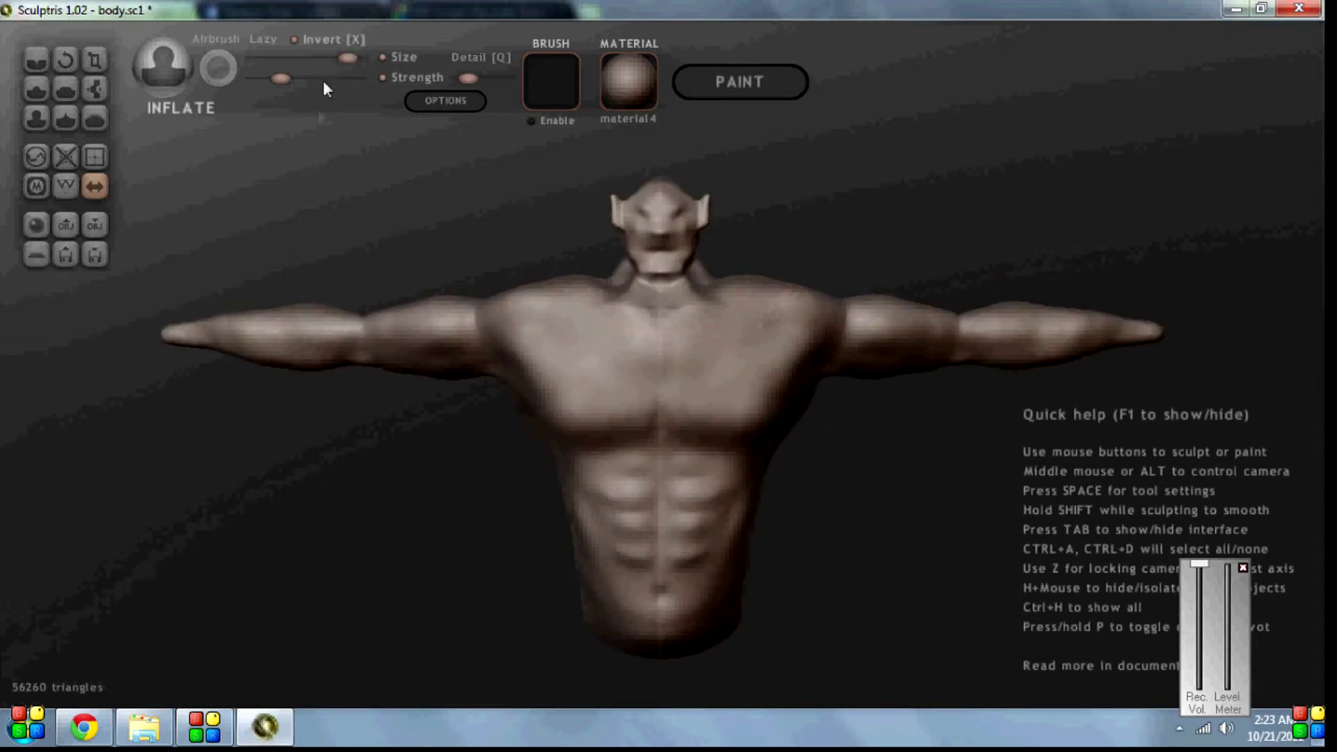
Inflate the head wider and inspect it with the wireframe overlay from behind and front
{"action": "left_click_drag", "start_coordinate": [670, 205], "coordinate": [663, 259]}
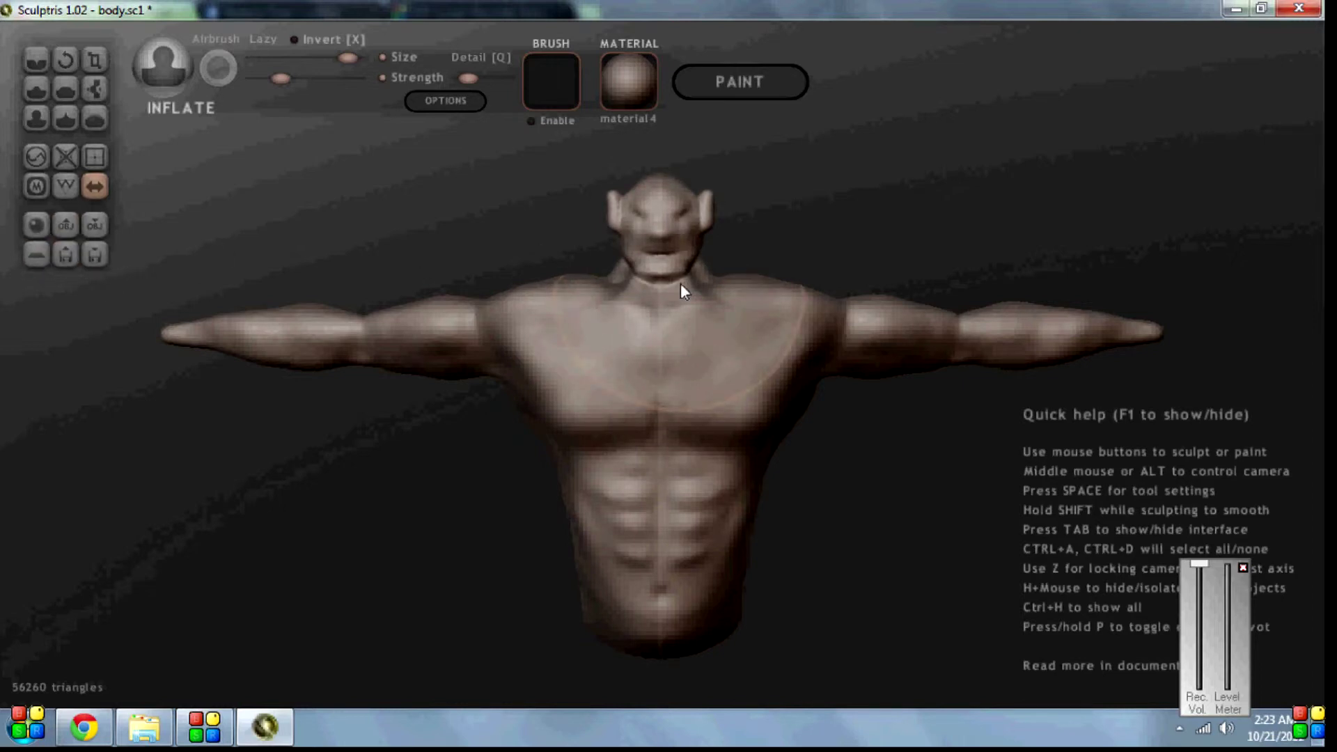
{"action": "key", "text": "w"}
{"action": "left_click_drag", "start_coordinate": [881, 194], "coordinate": [482, 303]}
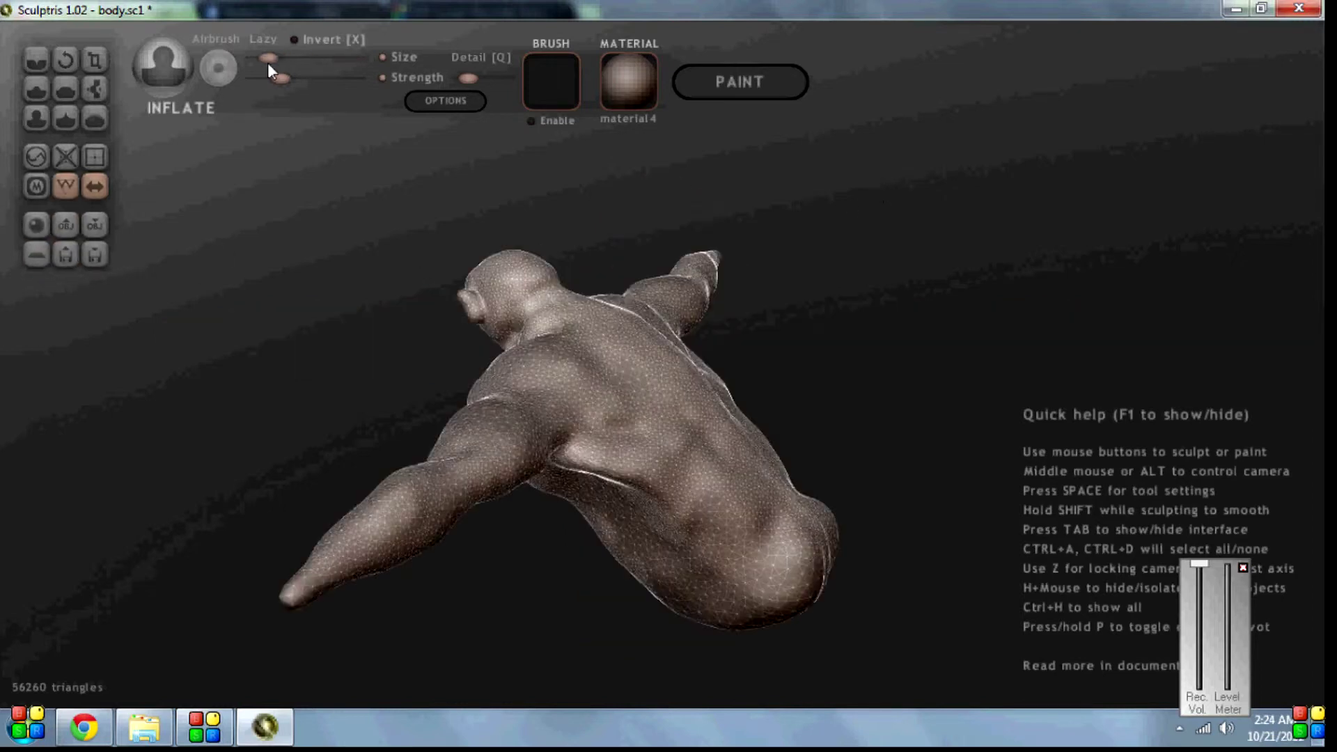
{"action": "mouse_move", "coordinate": [179, 599]}
{"action": "left_mouse_down"}
{"action": "mouse_move", "coordinate": [447, 433]}
{"action": "mouse_move", "coordinate": [334, 362]}
{"action": "left_mouse_up"}
Pull the ears outward into larger points, smooth them, and hide the wireframe
{"action": "left_click", "coordinate": [36, 118]}
{"action": "mouse_move", "coordinate": [696, 190]}
{"action": "left_mouse_down"}
{"action": "mouse_move", "coordinate": [708, 175]}
{"action": "mouse_move", "coordinate": [685, 219]}
{"action": "mouse_move", "coordinate": [717, 181]}
{"action": "left_mouse_up"}
{"action": "key", "text": "shift"}
{"action": "left_click", "coordinate": [65, 186]}
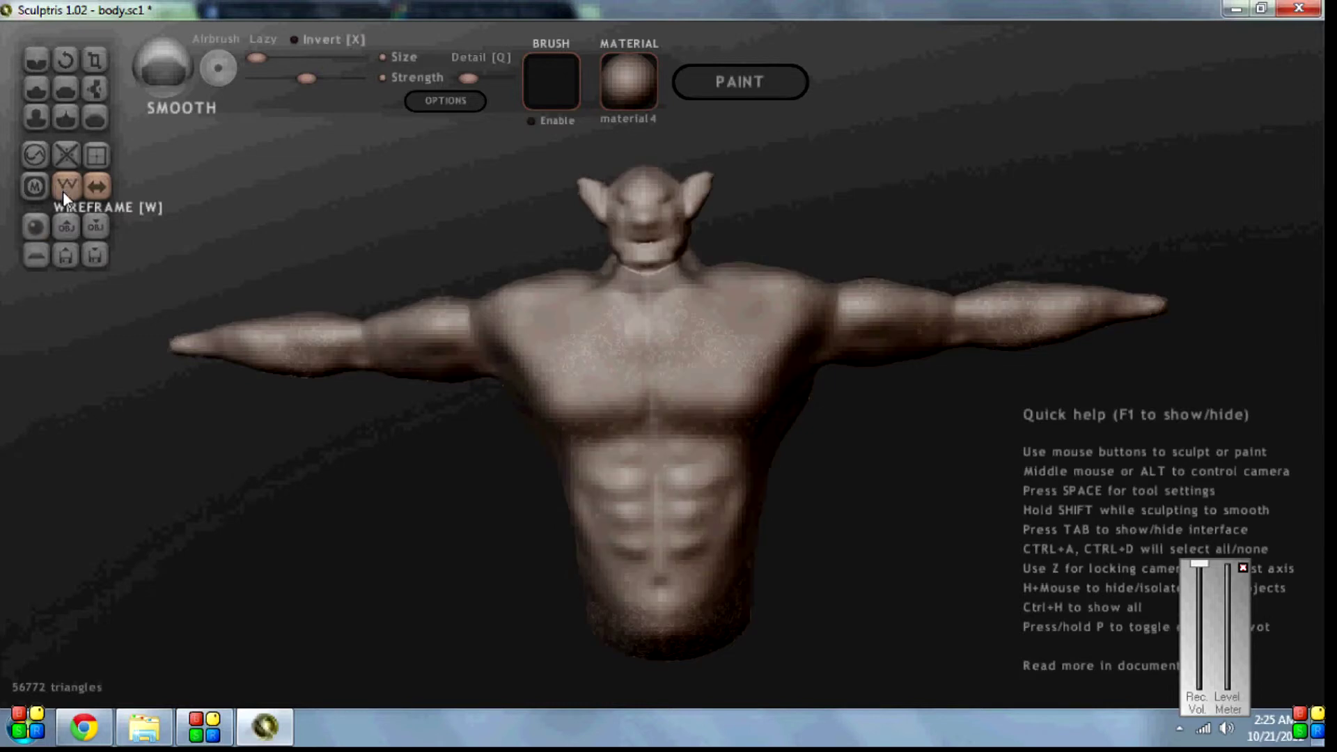
{"action": "mouse_move", "coordinate": [390, 248]}
{"action": "left_mouse_down"}
{"action": "mouse_move", "coordinate": [486, 675]}
{"action": "mouse_move", "coordinate": [483, 658]}
{"action": "mouse_move", "coordinate": [364, 642]}
{"action": "mouse_move", "coordinate": [331, 655]}
{"action": "left_mouse_up"}
Draw-sculpt the ears, forehead, right cheek and mouth area of the face
{"action": "left_click", "coordinate": [28, 99]}
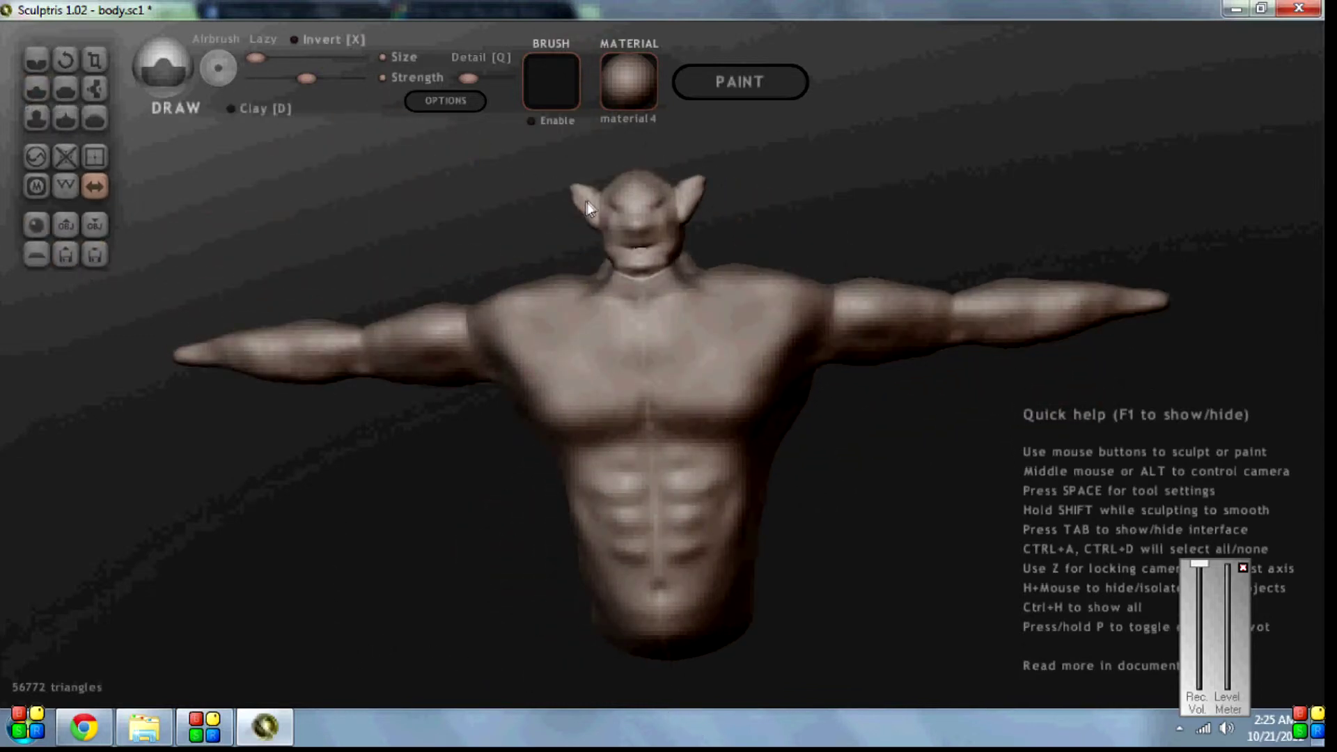
{"action": "left_click_drag", "start_coordinate": [584, 201], "coordinate": [586, 207]}
{"action": "left_click_drag", "start_coordinate": [639, 190], "coordinate": [657, 191]}
{"action": "mouse_move", "coordinate": [655, 244]}
{"action": "left_mouse_down"}
{"action": "mouse_move", "coordinate": [670, 219]}
{"action": "mouse_move", "coordinate": [650, 244]}
{"action": "left_mouse_up"}
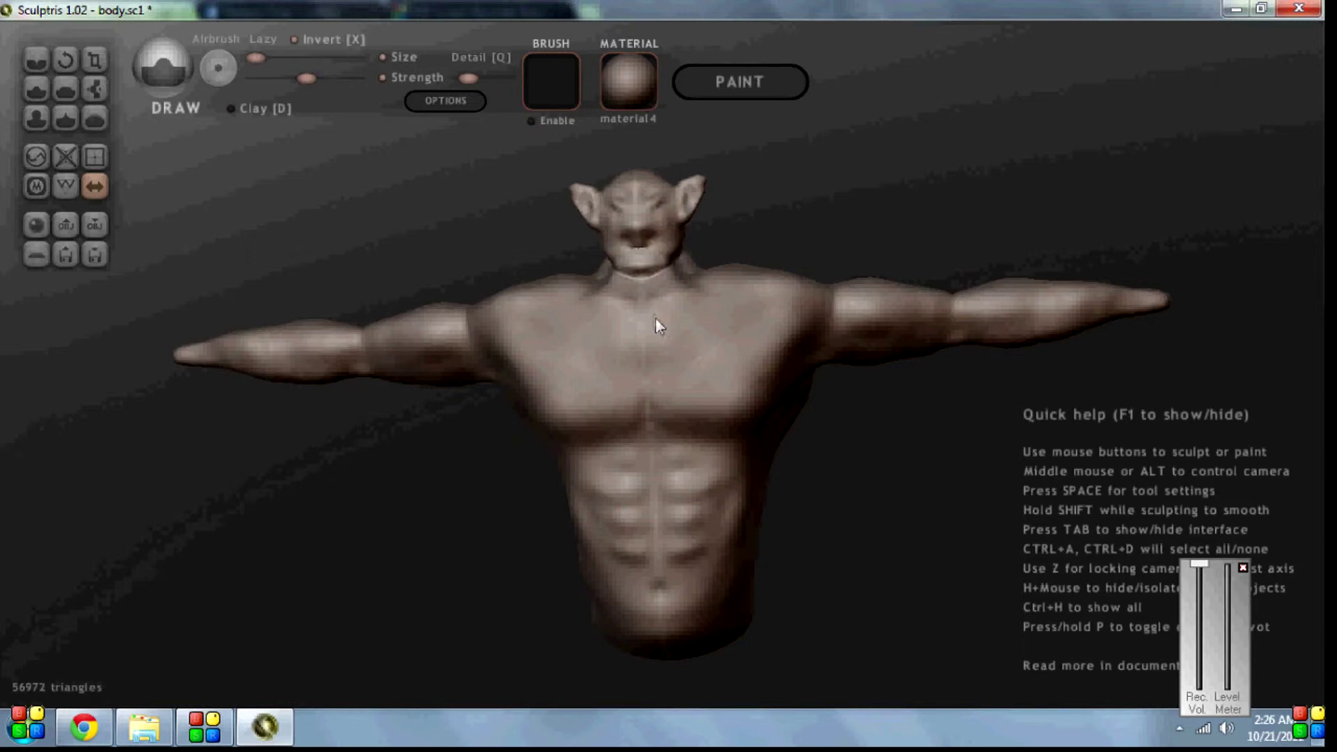
{"action": "mouse_move", "coordinate": [654, 244]}
{"action": "left_mouse_down"}
{"action": "mouse_move", "coordinate": [631, 240]}
{"action": "mouse_move", "coordinate": [659, 258]}
{"action": "left_mouse_up"}
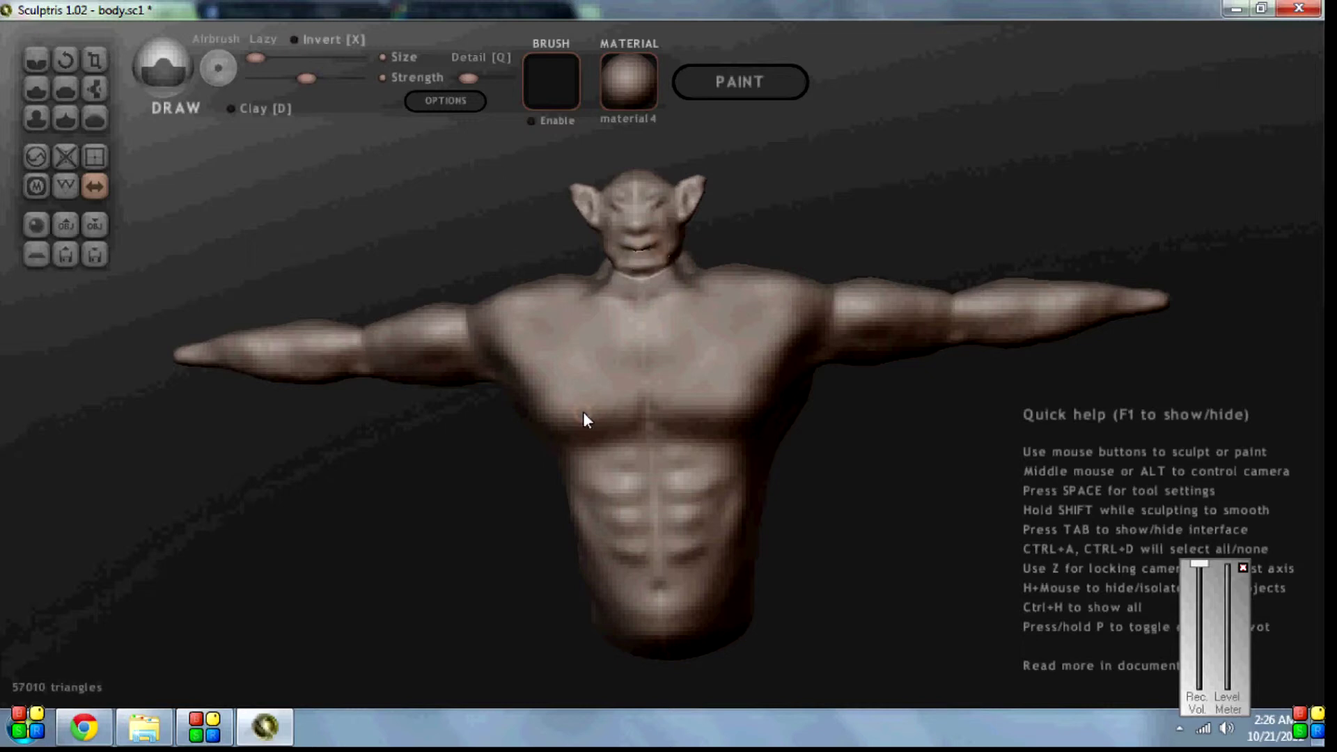
Carve Crease lines beside the eye and around the mouth and cheek
{"action": "left_click", "coordinate": [36, 62]}
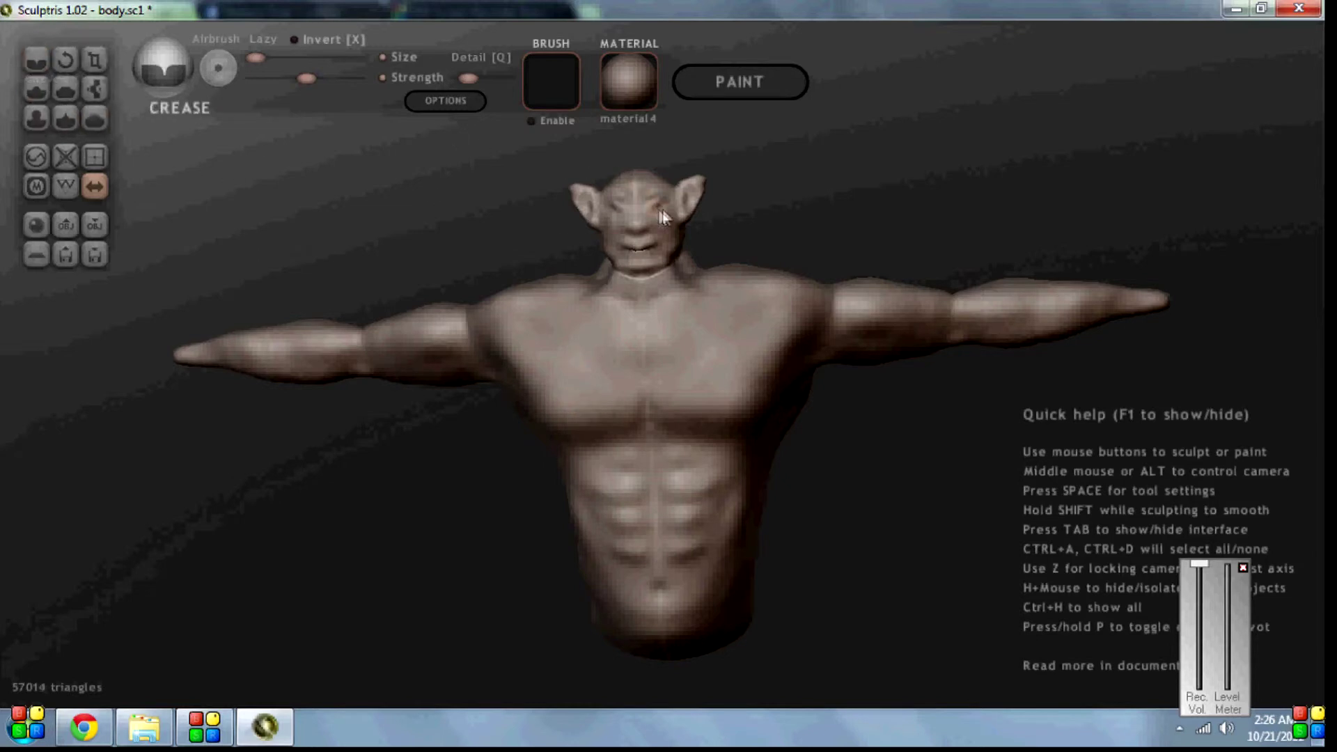
{"action": "left_click_drag", "start_coordinate": [667, 213], "coordinate": [656, 216]}
{"action": "left_click_drag", "start_coordinate": [658, 230], "coordinate": [676, 238]}
{"action": "key", "text": "i"}
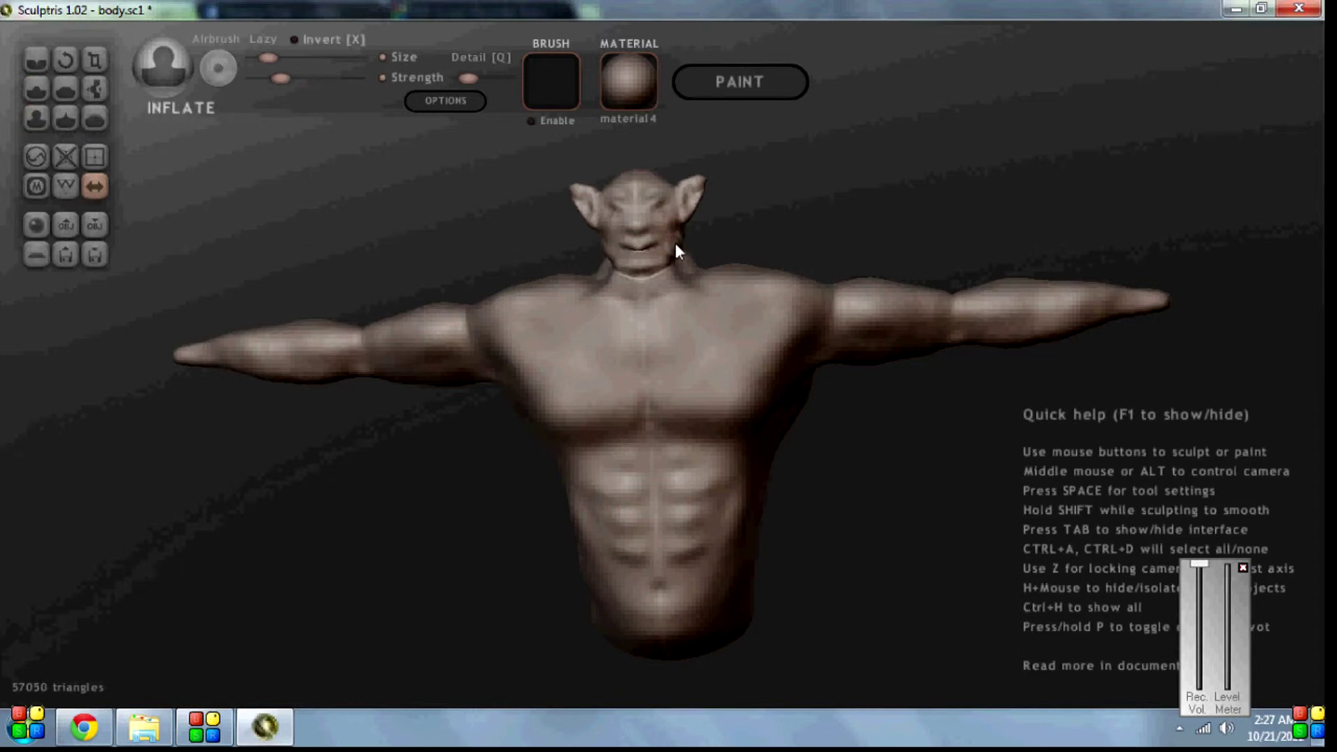
{"action": "key", "text": "c"}
{"action": "left_click_drag", "start_coordinate": [634, 221], "coordinate": [660, 246]}
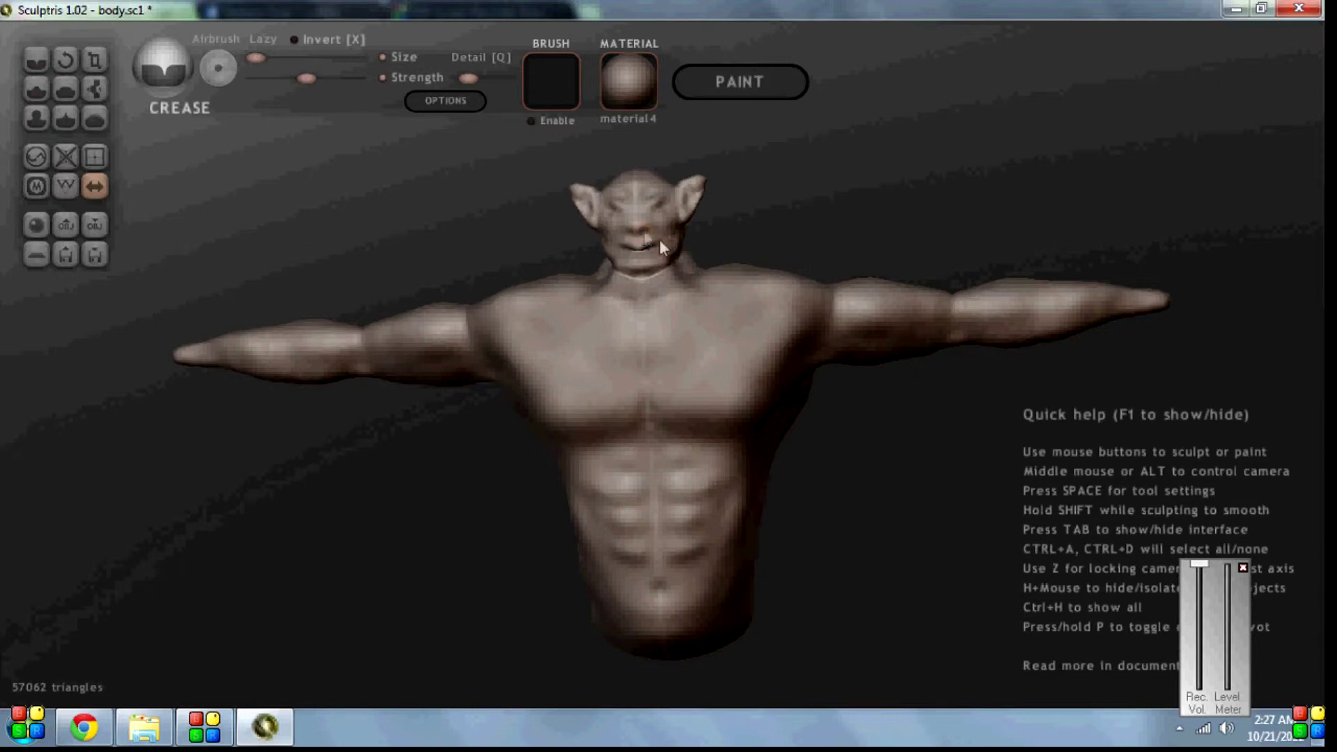
Touch up a spot on the left of the neck and turn the model to inspect it
{"action": "left_click", "coordinate": [39, 116]}
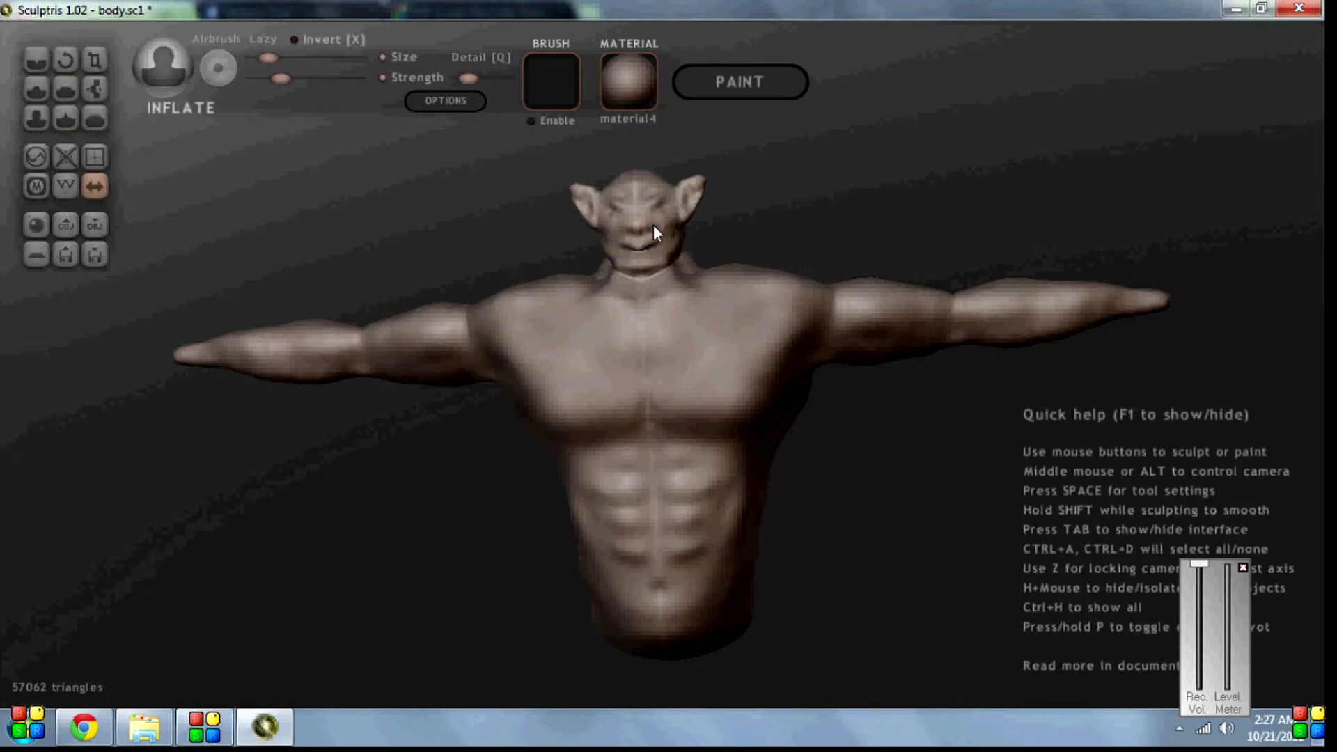
{"action": "key", "text": "d"}
{"action": "left_click", "coordinate": [611, 262]}
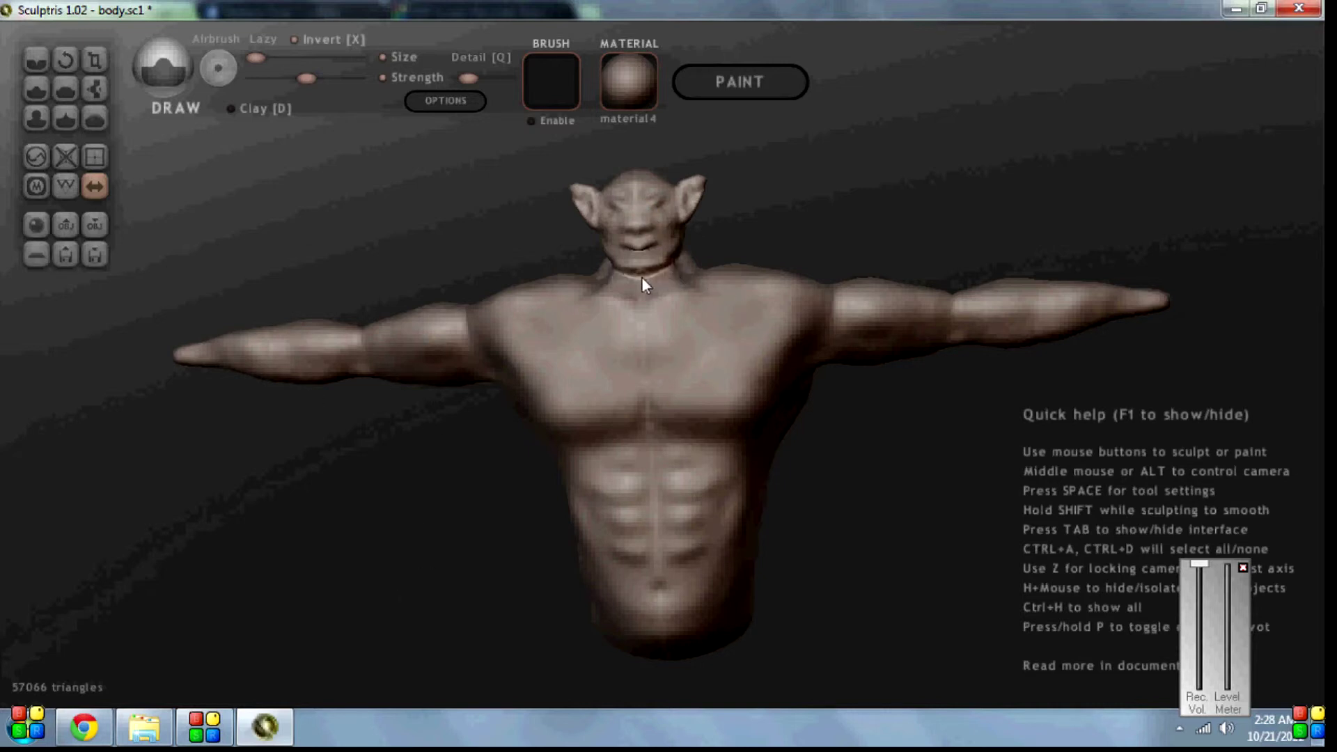
{"action": "mouse_move", "coordinate": [409, 578]}
{"action": "left_mouse_down"}
{"action": "mouse_move", "coordinate": [508, 462]}
{"action": "mouse_move", "coordinate": [445, 545]}
{"action": "left_mouse_up"}
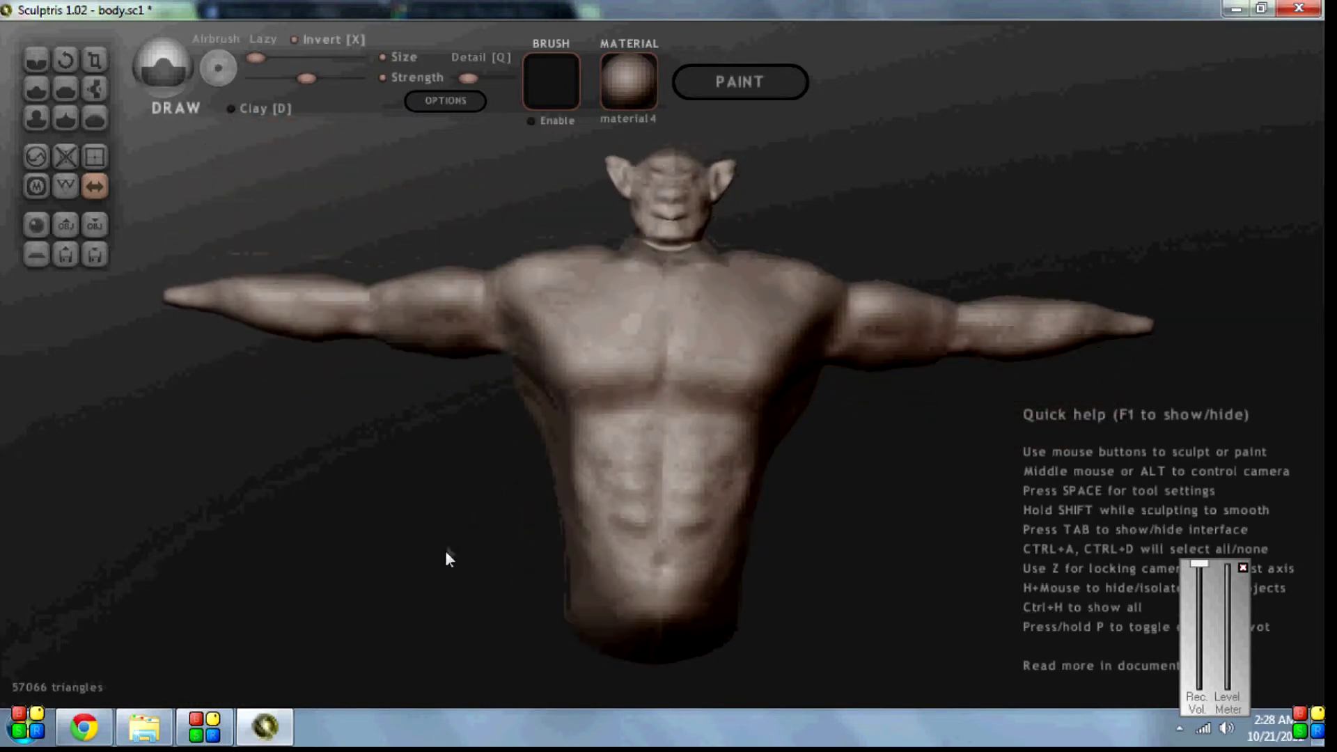
{"action": "key", "text": "shift"}
Raise a Draw-brush ridge along the collar line, checking it from front, top and back
{"action": "mouse_move", "coordinate": [613, 411]}
{"action": "middle_mouse_down"}
{"action": "mouse_move", "coordinate": [571, 437]}
{"action": "mouse_move", "coordinate": [504, 537]}
{"action": "middle_mouse_up"}
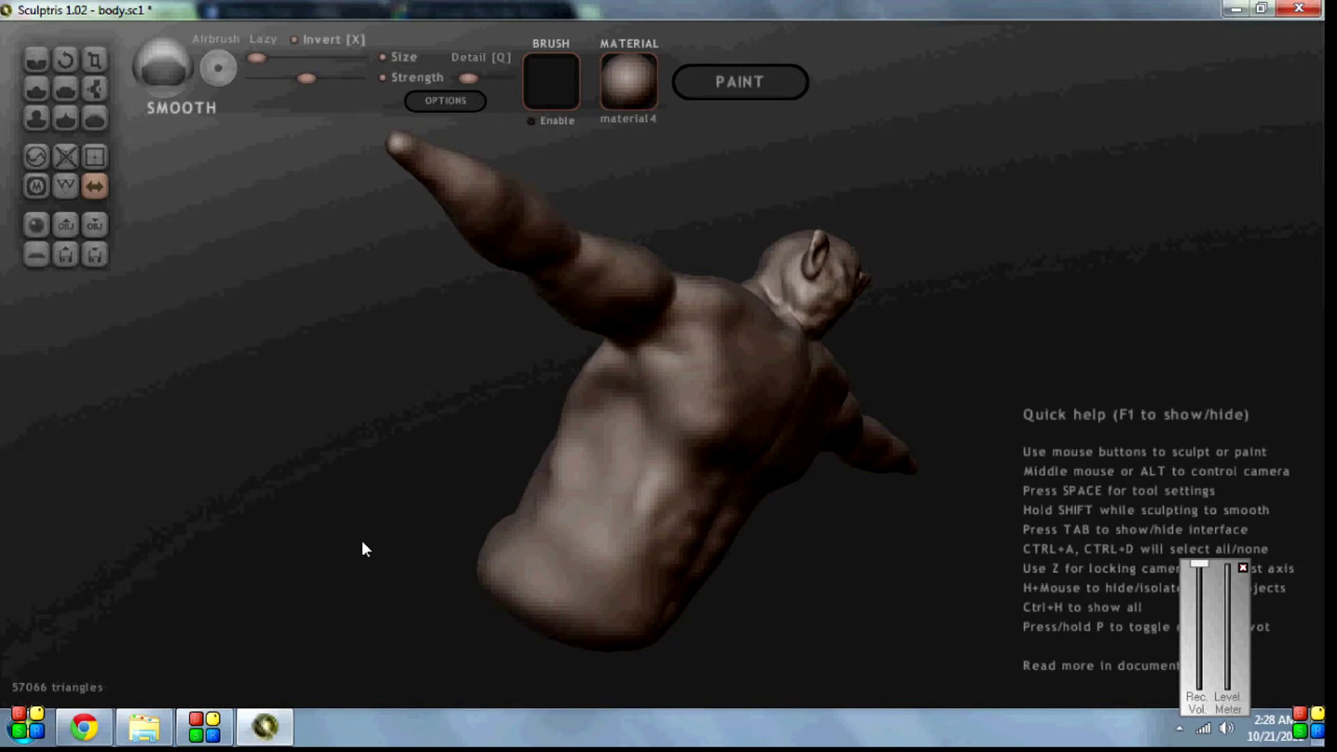
{"action": "middle_click_drag", "start_coordinate": [428, 517], "coordinate": [280, 529]}
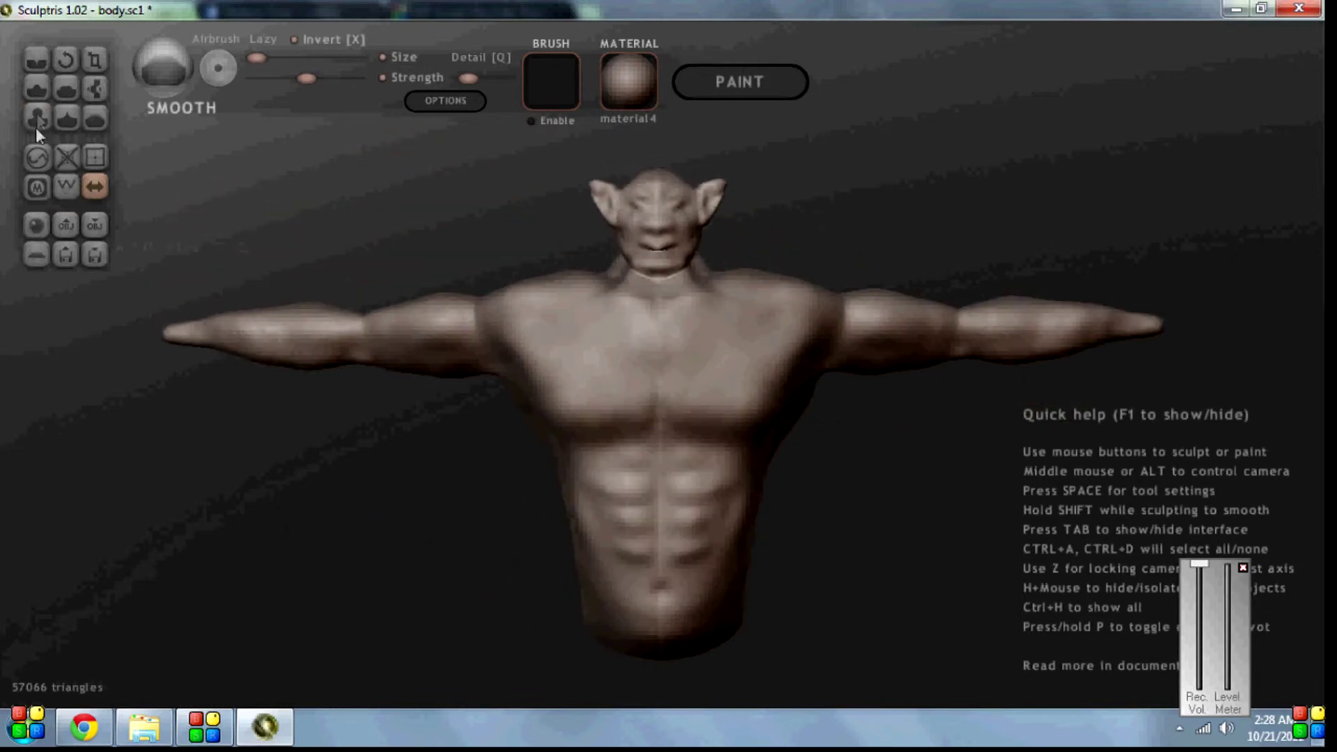
{"action": "left_click", "coordinate": [36, 91]}
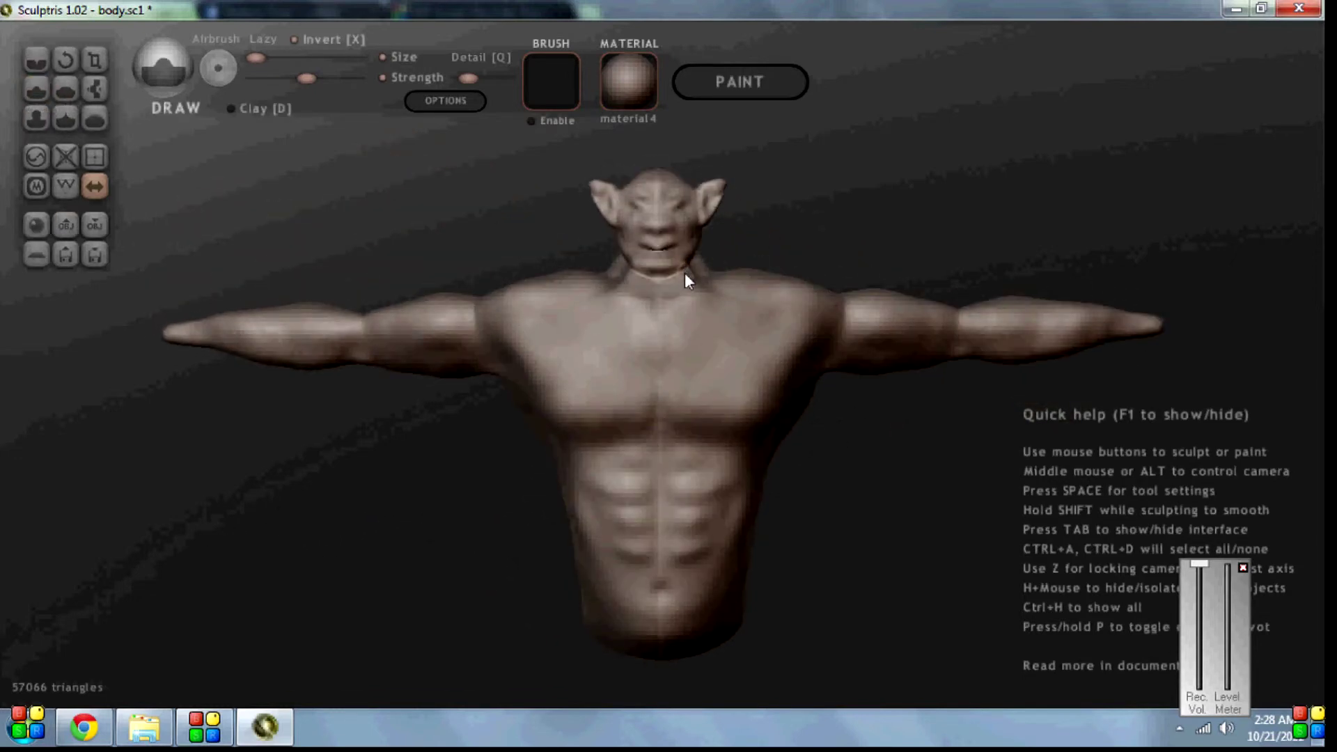
{"action": "left_click_drag", "start_coordinate": [700, 273], "coordinate": [625, 265]}
{"action": "mouse_move", "coordinate": [401, 589]}
{"action": "middle_mouse_down"}
{"action": "mouse_move", "coordinate": [675, 693]}
{"action": "mouse_move", "coordinate": [800, 348]}
{"action": "mouse_move", "coordinate": [37, 438]}
{"action": "middle_mouse_up"}
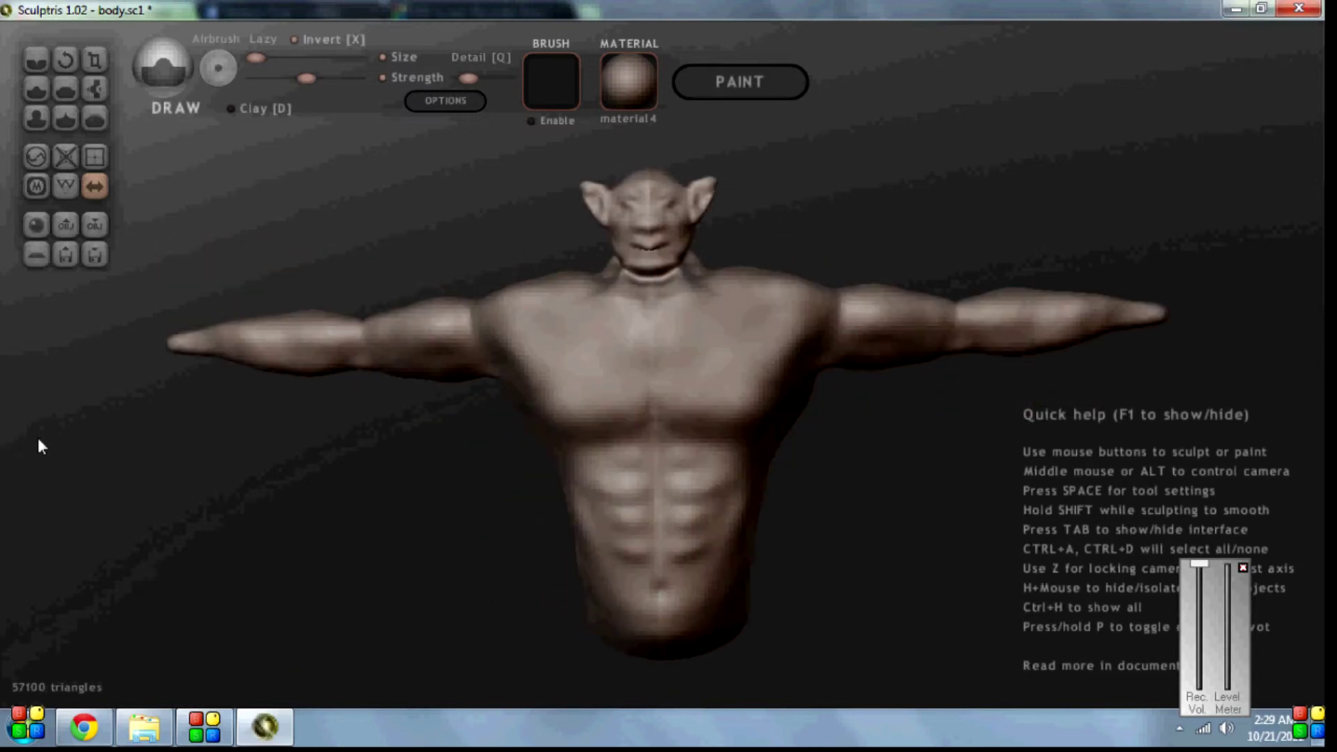
{"action": "left_click", "coordinate": [36, 62]}
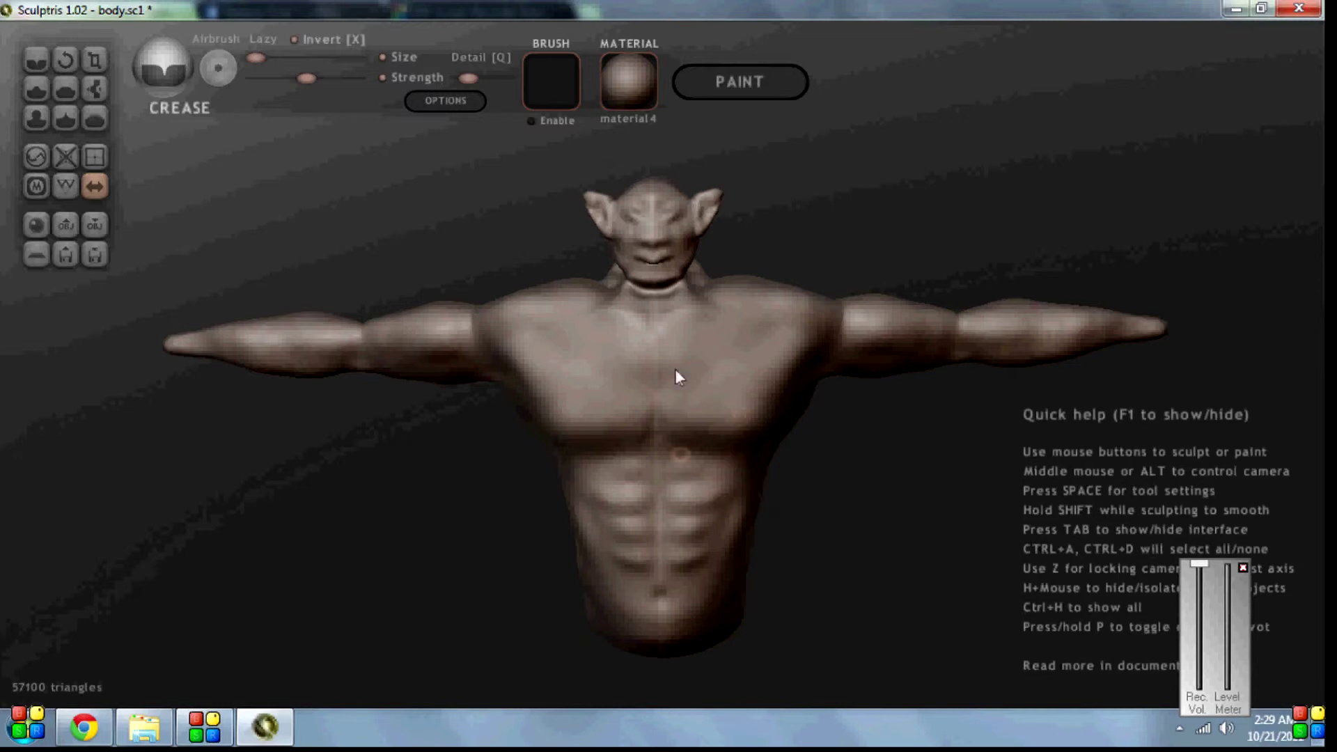
{"action": "mouse_move", "coordinate": [402, 593]}
{"action": "left_mouse_down"}
{"action": "mouse_move", "coordinate": [693, 651]}
{"action": "mouse_move", "coordinate": [748, 399]}
{"action": "left_mouse_up"}
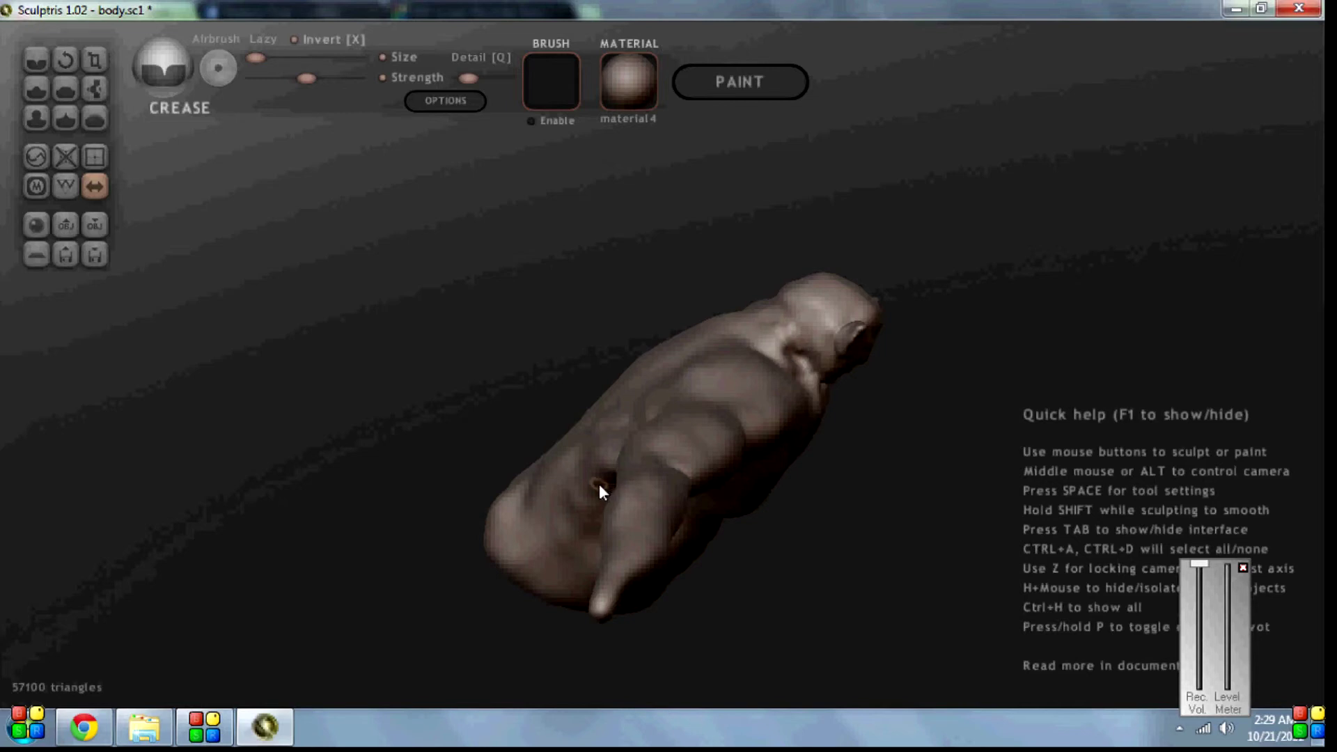
Carve short Crease strokes on the upper chest and beside the left armpit
{"action": "mouse_move", "coordinate": [611, 480]}
{"action": "middle_mouse_down"}
{"action": "mouse_move", "coordinate": [564, 521]}
{"action": "mouse_move", "coordinate": [351, 393]}
{"action": "mouse_move", "coordinate": [366, 418]}
{"action": "mouse_move", "coordinate": [528, 461]}
{"action": "mouse_move", "coordinate": [573, 495]}
{"action": "mouse_move", "coordinate": [468, 479]}
{"action": "mouse_move", "coordinate": [373, 418]}
{"action": "mouse_move", "coordinate": [327, 278]}
{"action": "middle_mouse_up"}
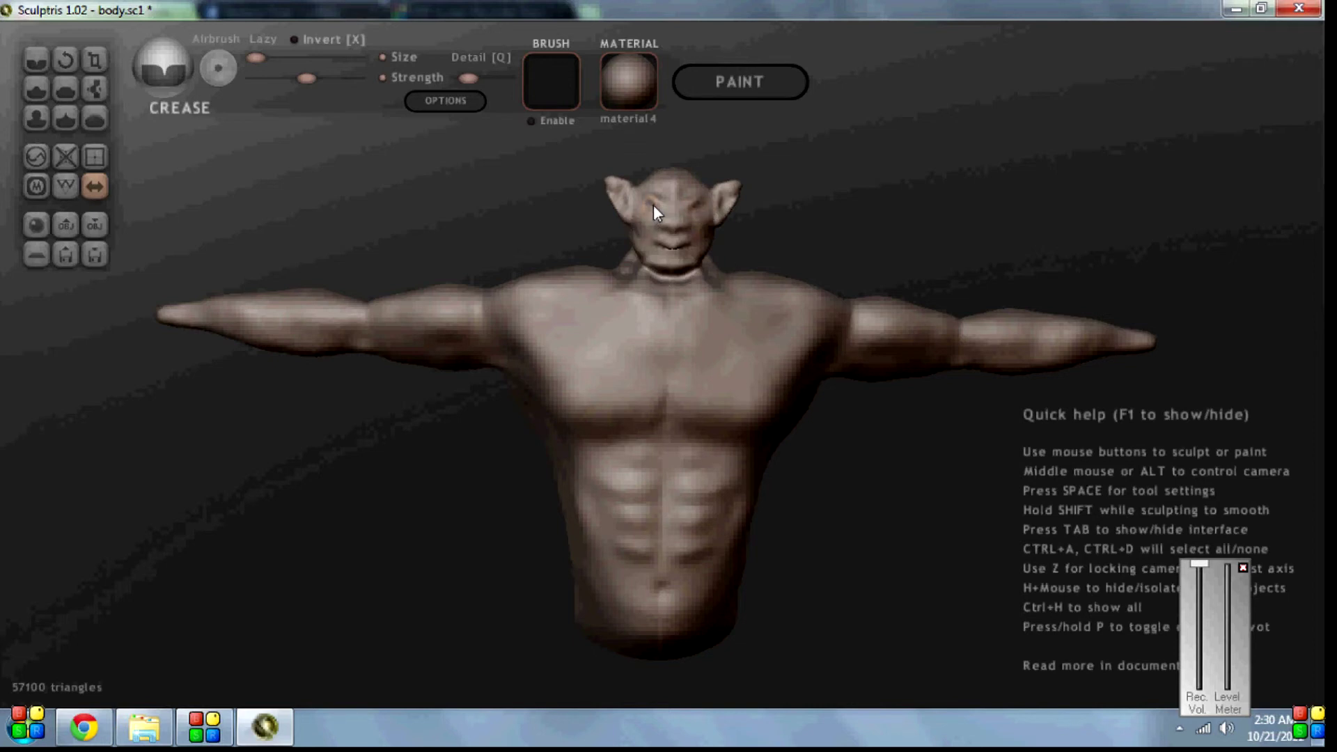
{"action": "mouse_move", "coordinate": [420, 480]}
{"action": "left_mouse_down"}
{"action": "mouse_move", "coordinate": [511, 535]}
{"action": "mouse_move", "coordinate": [933, 642]}
{"action": "mouse_move", "coordinate": [646, 610]}
{"action": "mouse_move", "coordinate": [755, 515]}
{"action": "mouse_move", "coordinate": [785, 555]}
{"action": "mouse_move", "coordinate": [582, 430]}
{"action": "mouse_move", "coordinate": [555, 397]}
{"action": "left_mouse_up"}
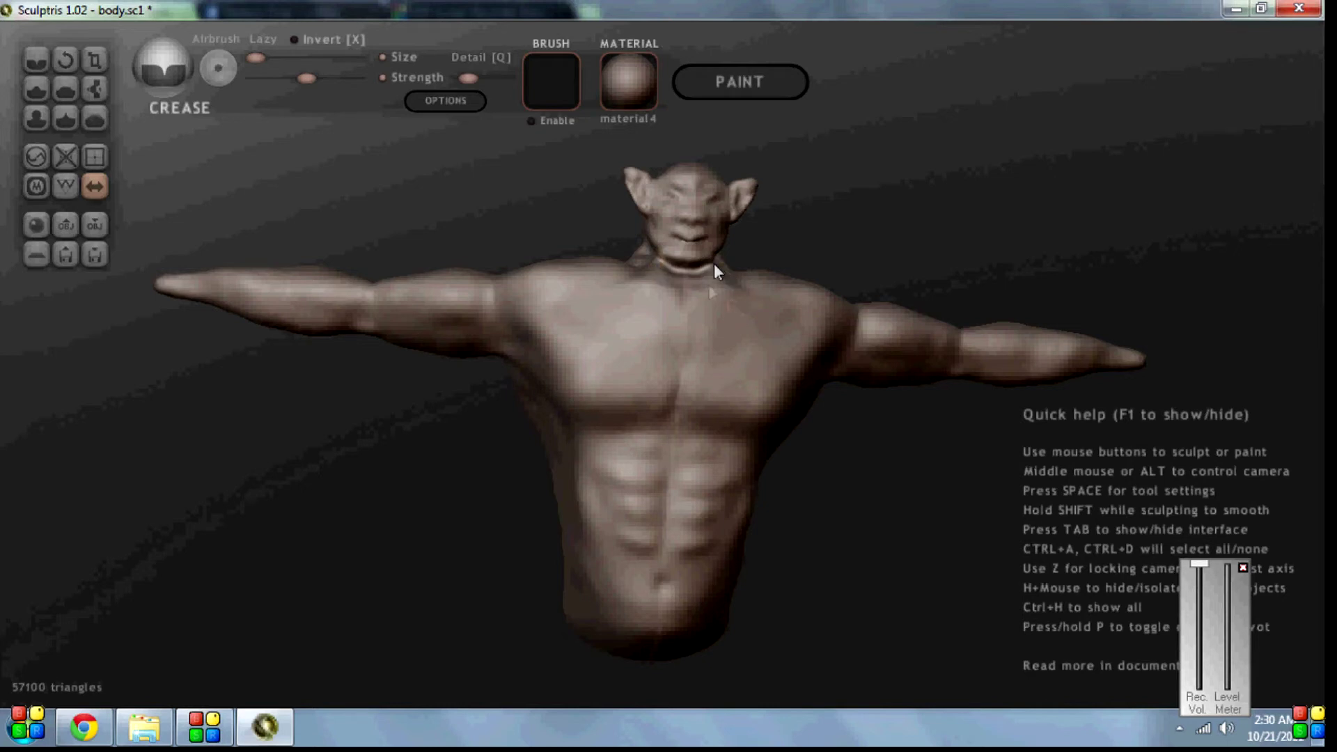
{"action": "mouse_move", "coordinate": [713, 263]}
{"action": "left_mouse_down"}
{"action": "mouse_move", "coordinate": [370, 492]}
{"action": "mouse_move", "coordinate": [395, 520]}
{"action": "mouse_move", "coordinate": [424, 520]}
{"action": "left_mouse_up"}
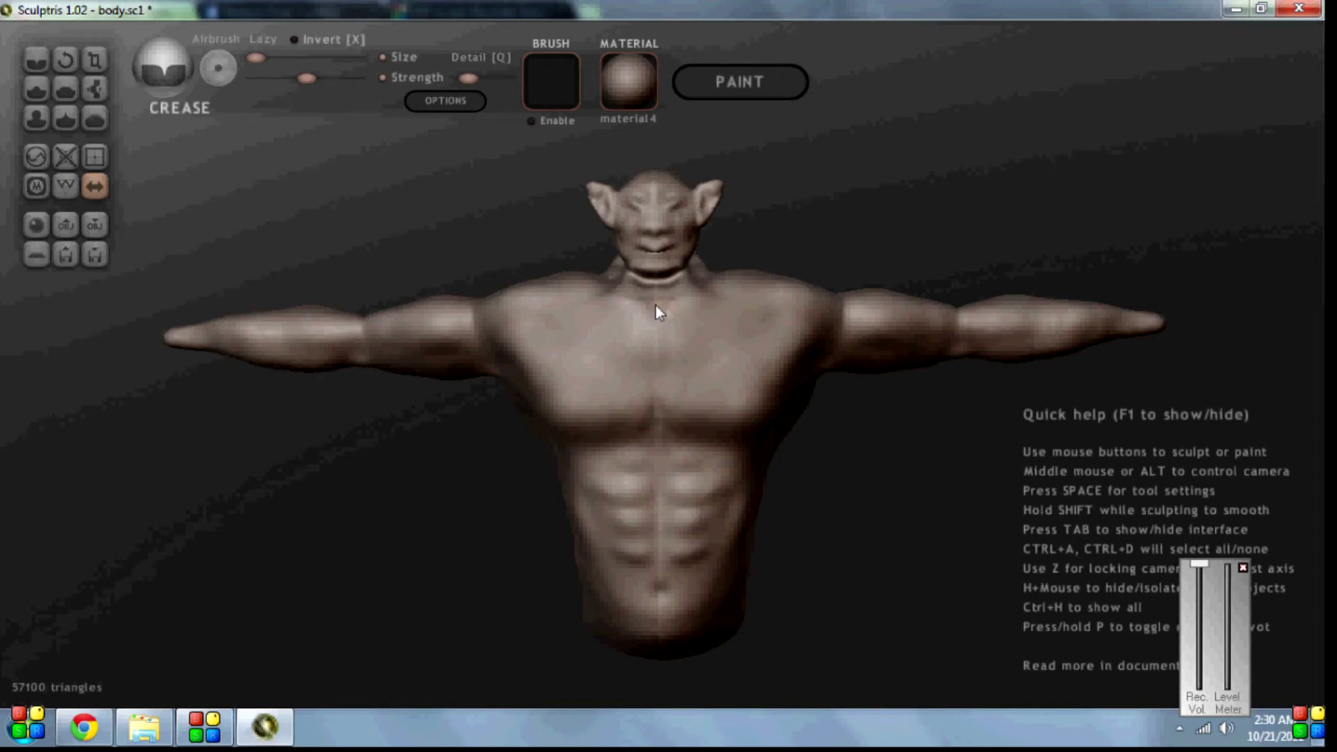
{"action": "left_click_drag", "start_coordinate": [678, 295], "coordinate": [692, 296]}
{"action": "left_click_drag", "start_coordinate": [503, 364], "coordinate": [504, 365]}
{"action": "middle_click_drag", "start_coordinate": [834, 357], "coordinate": [801, 334]}
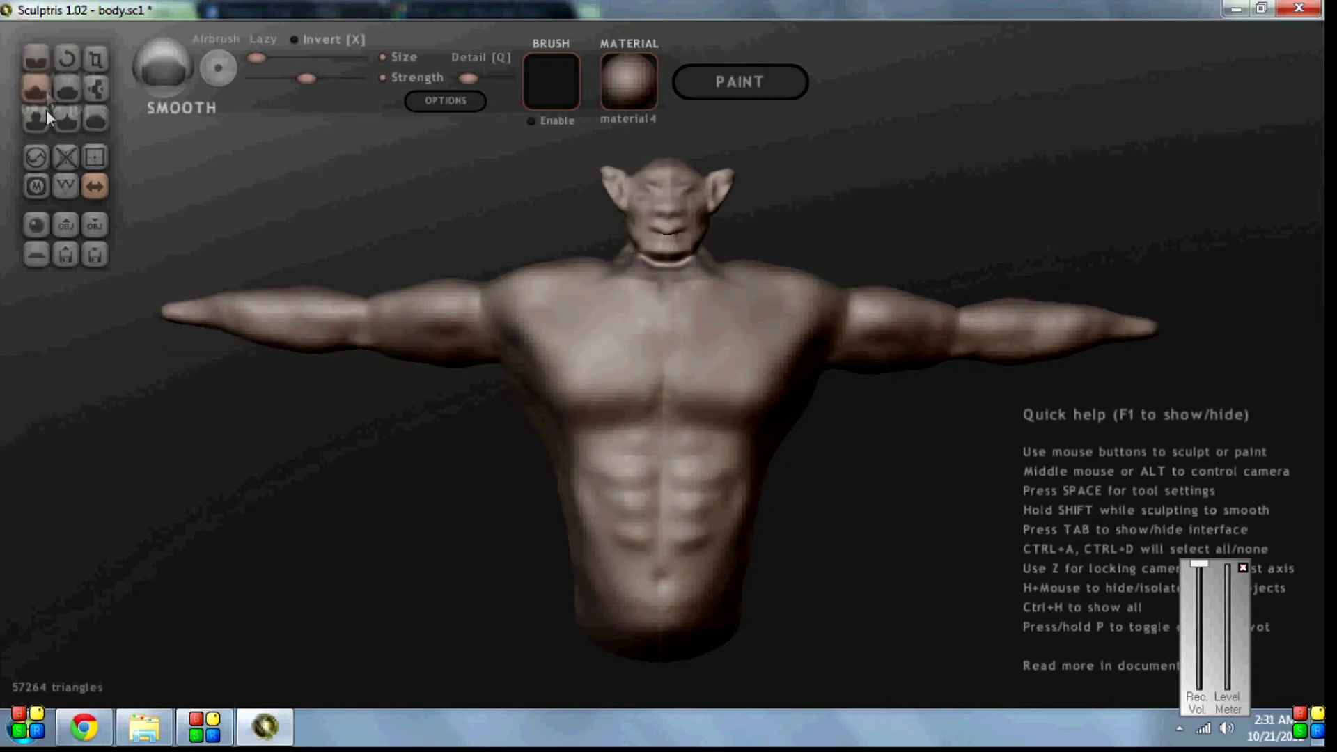
{"action": "left_click", "coordinate": [41, 117]}
Adjust brush size, then add a small Draw stroke on the head, redoing it after an undo
{"action": "left_click_drag", "start_coordinate": [284, 70], "coordinate": [368, 75]}
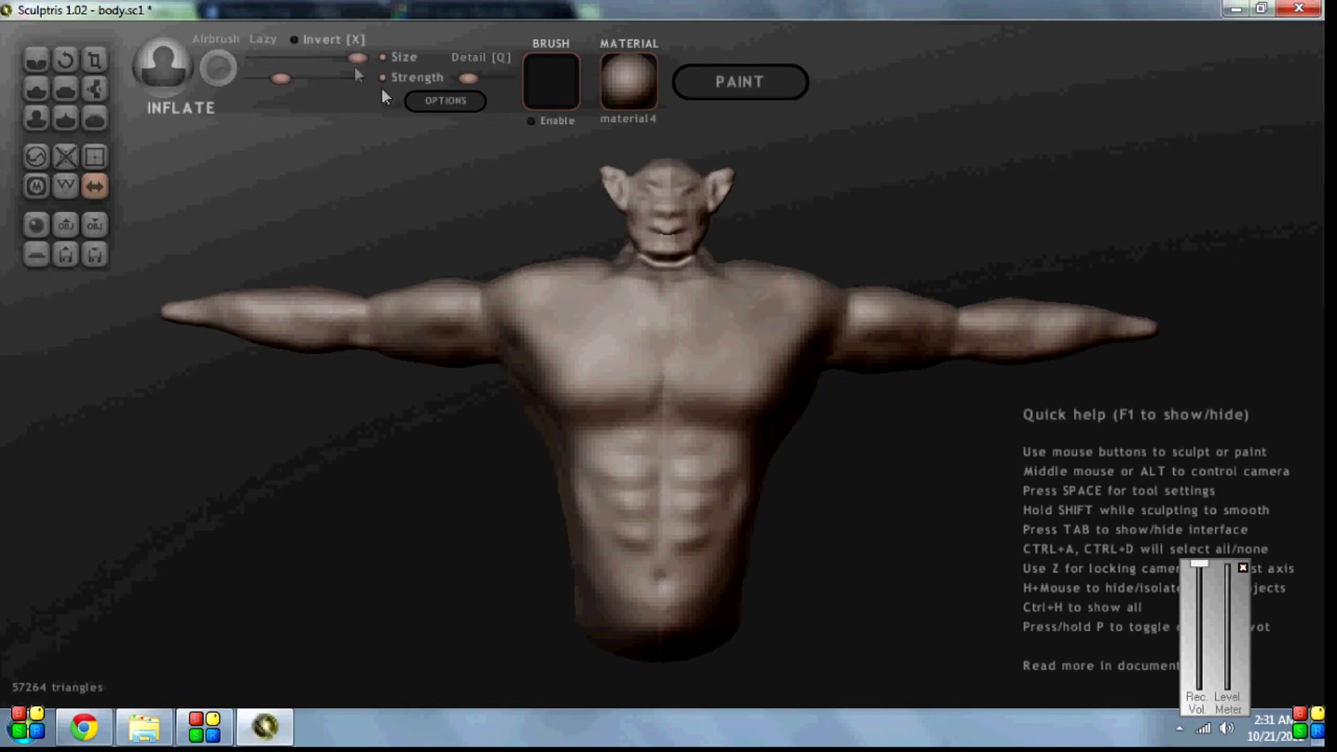
{"action": "mouse_move", "coordinate": [357, 57]}
{"action": "left_mouse_down"}
{"action": "mouse_move", "coordinate": [319, 58]}
{"action": "mouse_move", "coordinate": [344, 59]}
{"action": "left_mouse_up"}
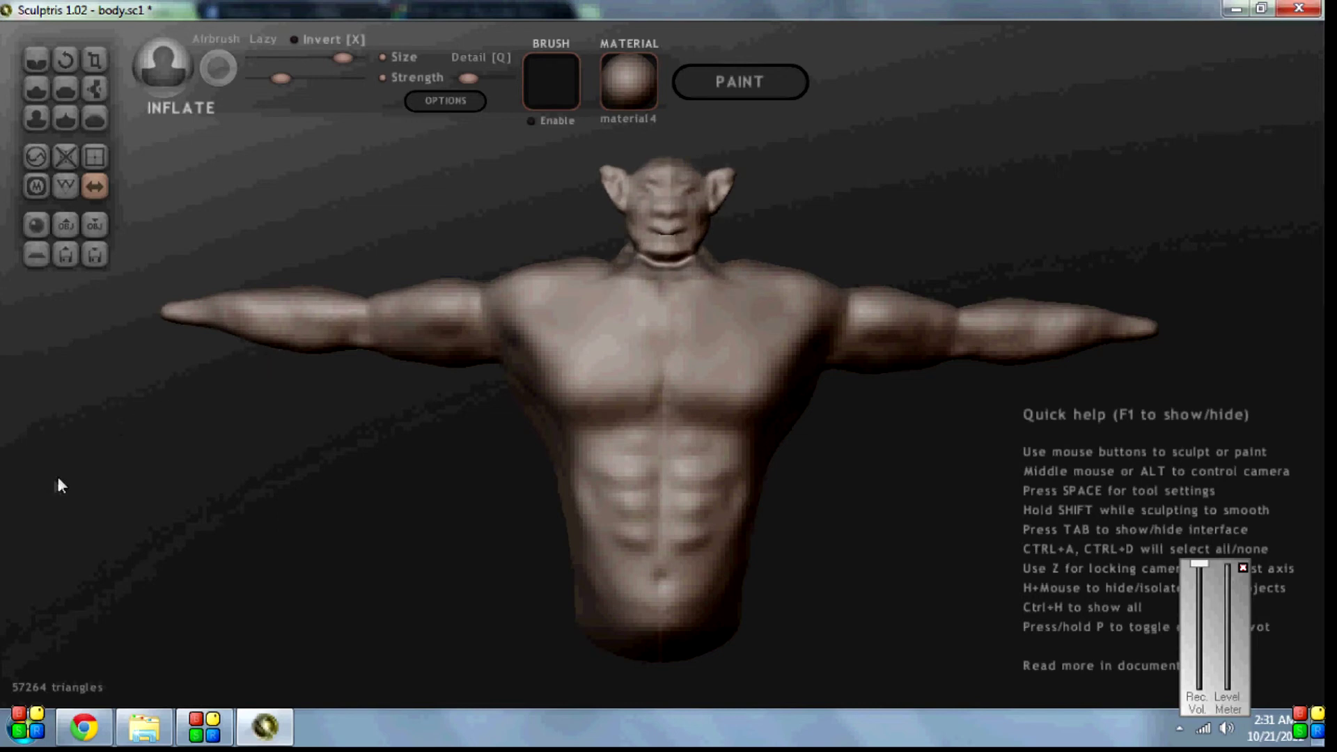
{"action": "left_click", "coordinate": [39, 91]}
{"action": "left_click_drag", "start_coordinate": [653, 202], "coordinate": [658, 201]}
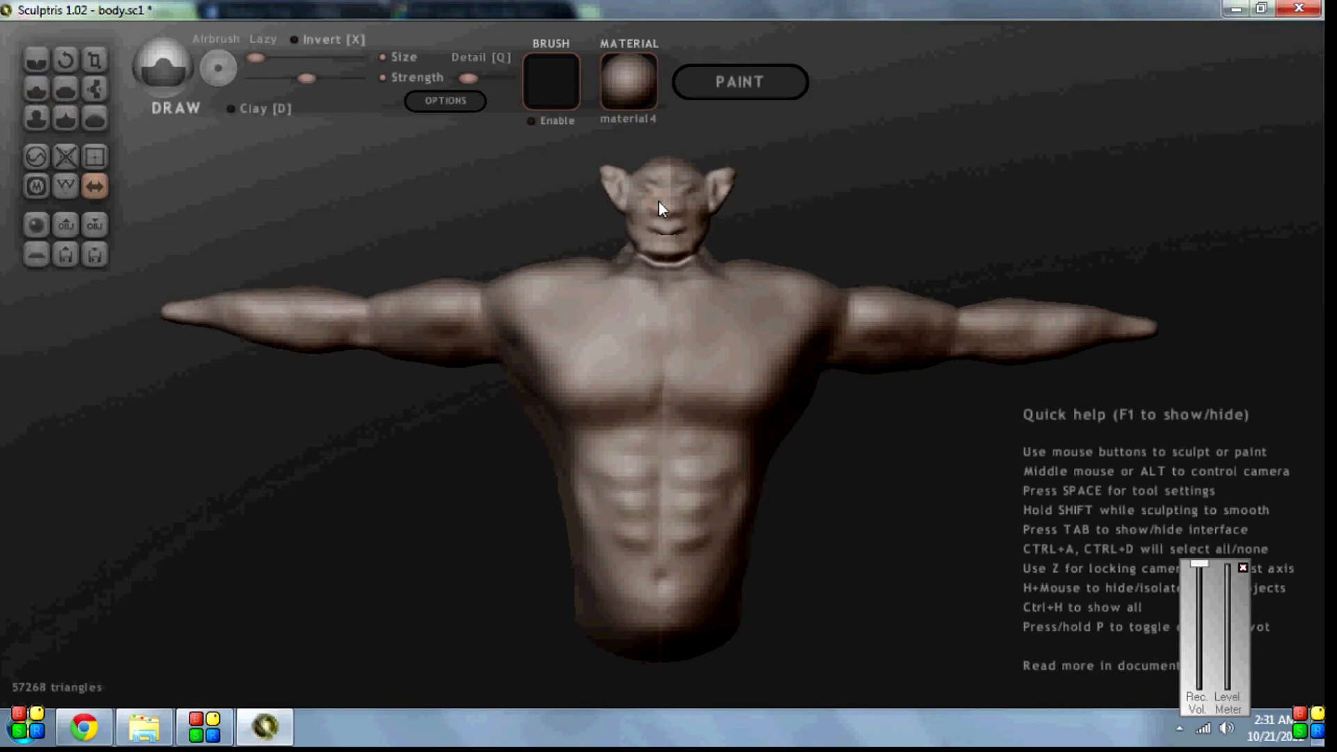
{"action": "key", "text": "ctrl+z"}
{"action": "left_click_drag", "start_coordinate": [650, 205], "coordinate": [654, 203]}
Shrink the Inflate brush, turn off Invert, and puff out a patch on the upper back
{"action": "mouse_move", "coordinate": [699, 532]}
{"action": "middle_mouse_down"}
{"action": "mouse_move", "coordinate": [961, 608]}
{"action": "mouse_move", "coordinate": [770, 532]}
{"action": "mouse_move", "coordinate": [552, 290]}
{"action": "mouse_move", "coordinate": [530, 307]}
{"action": "middle_mouse_up"}
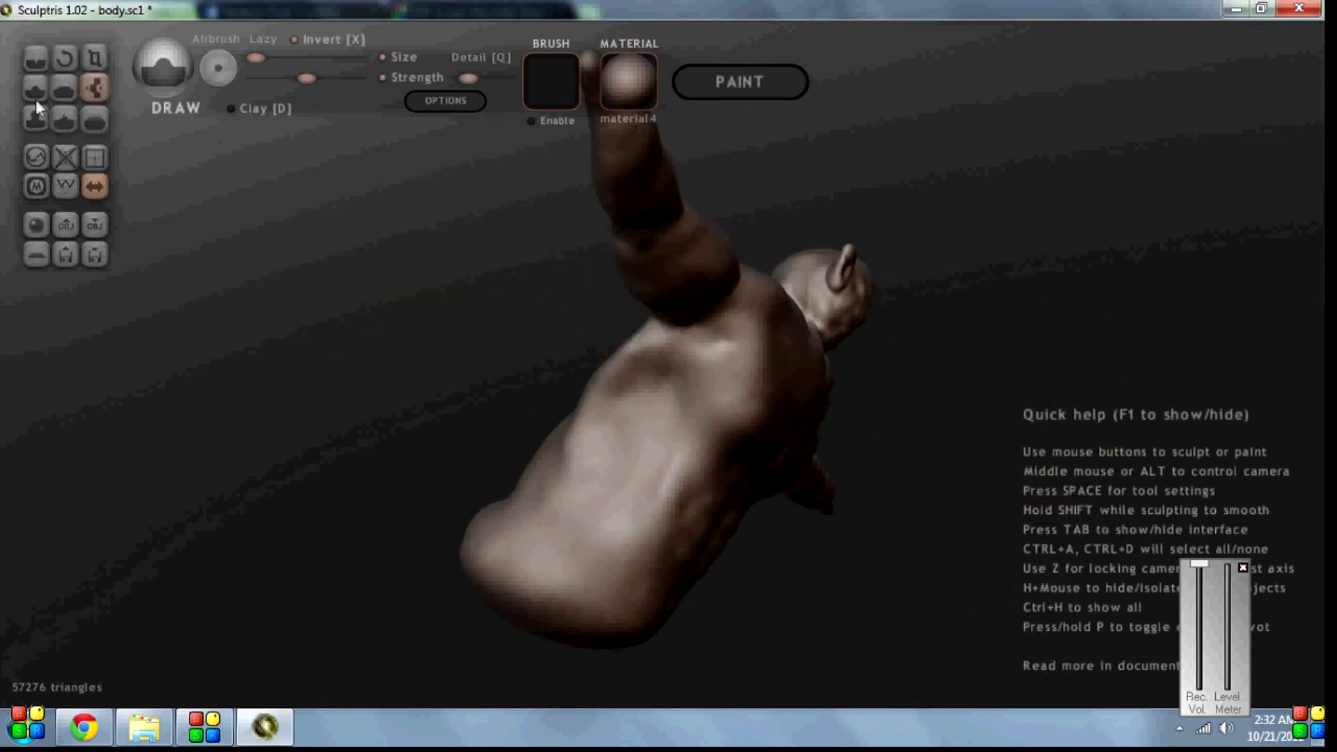
{"action": "left_click", "coordinate": [36, 118]}
{"action": "left_click_drag", "start_coordinate": [343, 58], "coordinate": [294, 58]}
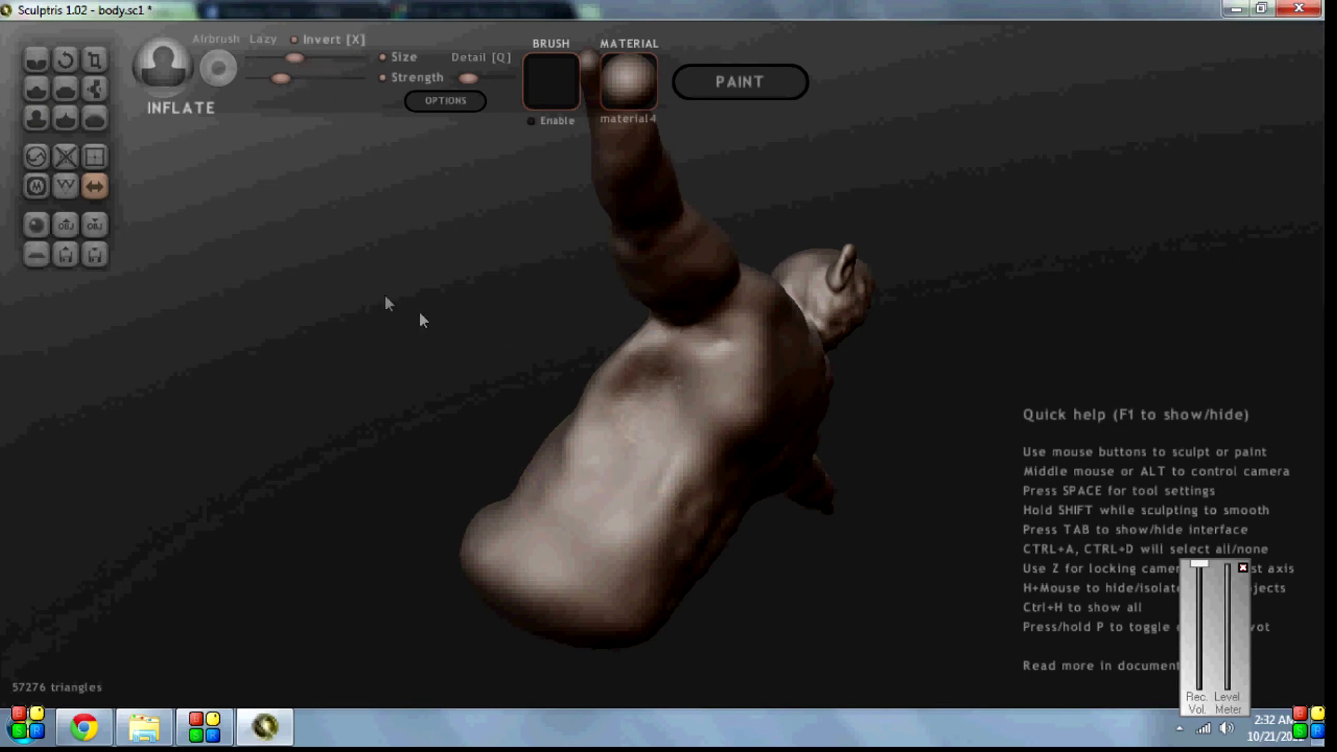
{"action": "left_click", "coordinate": [294, 40]}
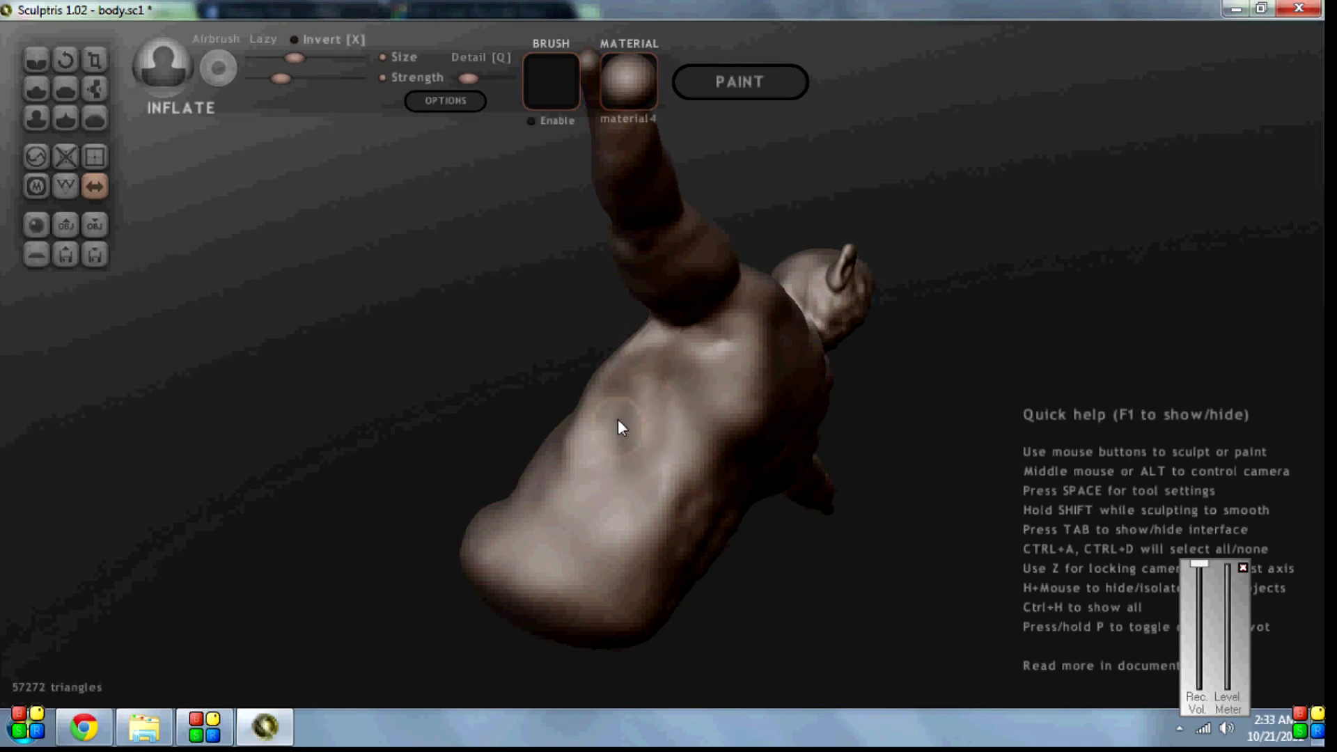
{"action": "left_click_drag", "start_coordinate": [613, 432], "coordinate": [593, 496]}
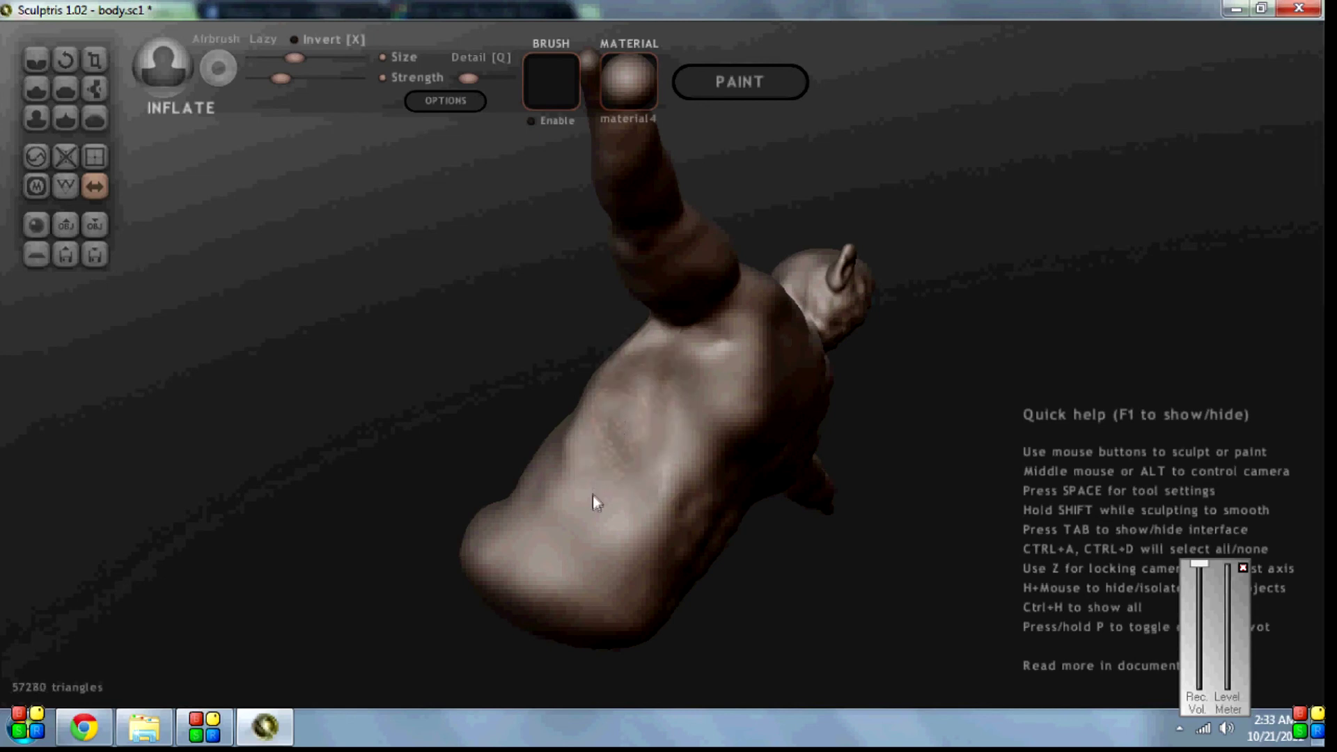
{"action": "mouse_move", "coordinate": [383, 540]}
{"action": "left_mouse_down"}
{"action": "mouse_move", "coordinate": [143, 473]}
{"action": "mouse_move", "coordinate": [67, 478]}
{"action": "mouse_move", "coordinate": [75, 513]}
{"action": "mouse_move", "coordinate": [429, 613]}
{"action": "mouse_move", "coordinate": [349, 571]}
{"action": "mouse_move", "coordinate": [319, 583]}
{"action": "mouse_move", "coordinate": [191, 537]}
{"action": "mouse_move", "coordinate": [193, 559]}
{"action": "mouse_move", "coordinate": [337, 606]}
{"action": "mouse_move", "coordinate": [235, 546]}
{"action": "mouse_move", "coordinate": [81, 516]}
{"action": "mouse_move", "coordinate": [168, 557]}
{"action": "mouse_move", "coordinate": [96, 507]}
{"action": "mouse_move", "coordinate": [88, 532]}
{"action": "mouse_move", "coordinate": [222, 578]}
{"action": "left_mouse_up"}
Nudge the Inflate brush Size slider smaller and orbit to view the body at an angle
{"action": "left_click_drag", "start_coordinate": [295, 58], "coordinate": [271, 57]}
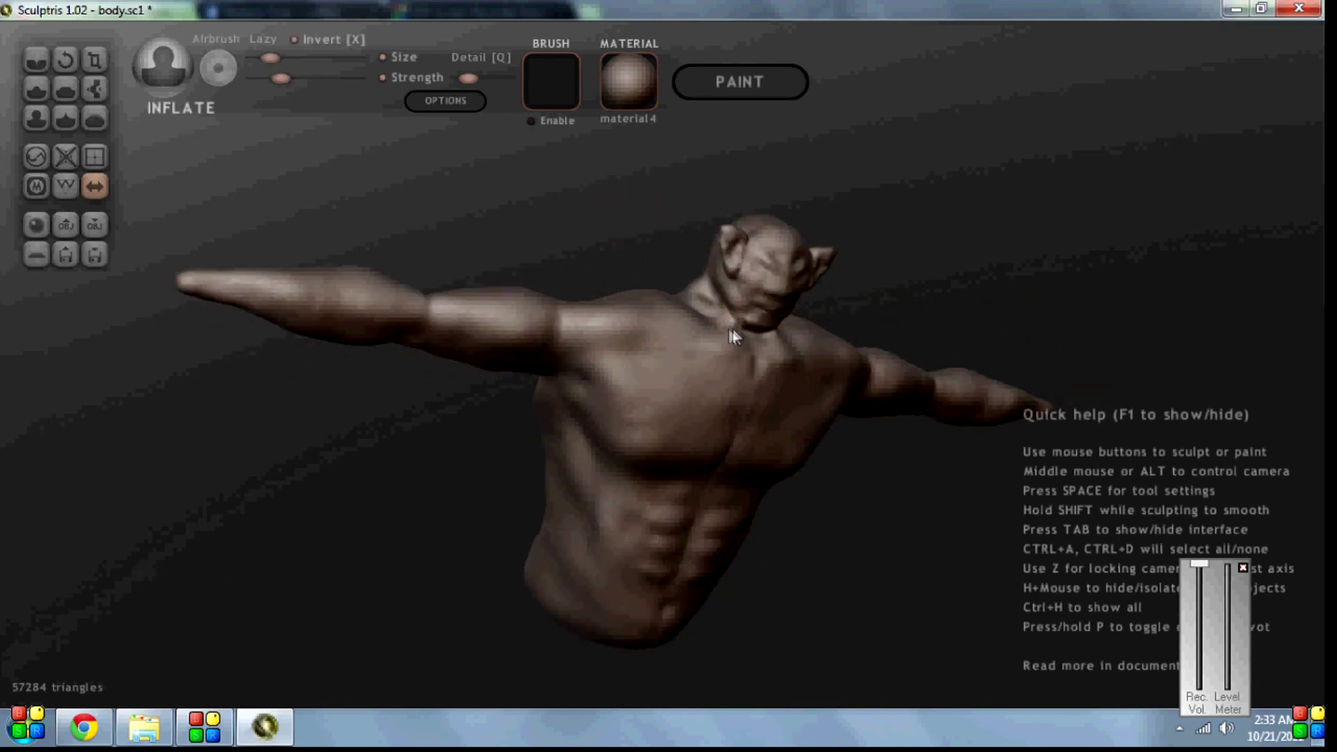
{"action": "mouse_move", "coordinate": [509, 457]}
{"action": "left_mouse_down"}
{"action": "mouse_move", "coordinate": [299, 399]}
{"action": "mouse_move", "coordinate": [128, 432]}
{"action": "mouse_move", "coordinate": [374, 394]}
{"action": "left_mouse_up"}
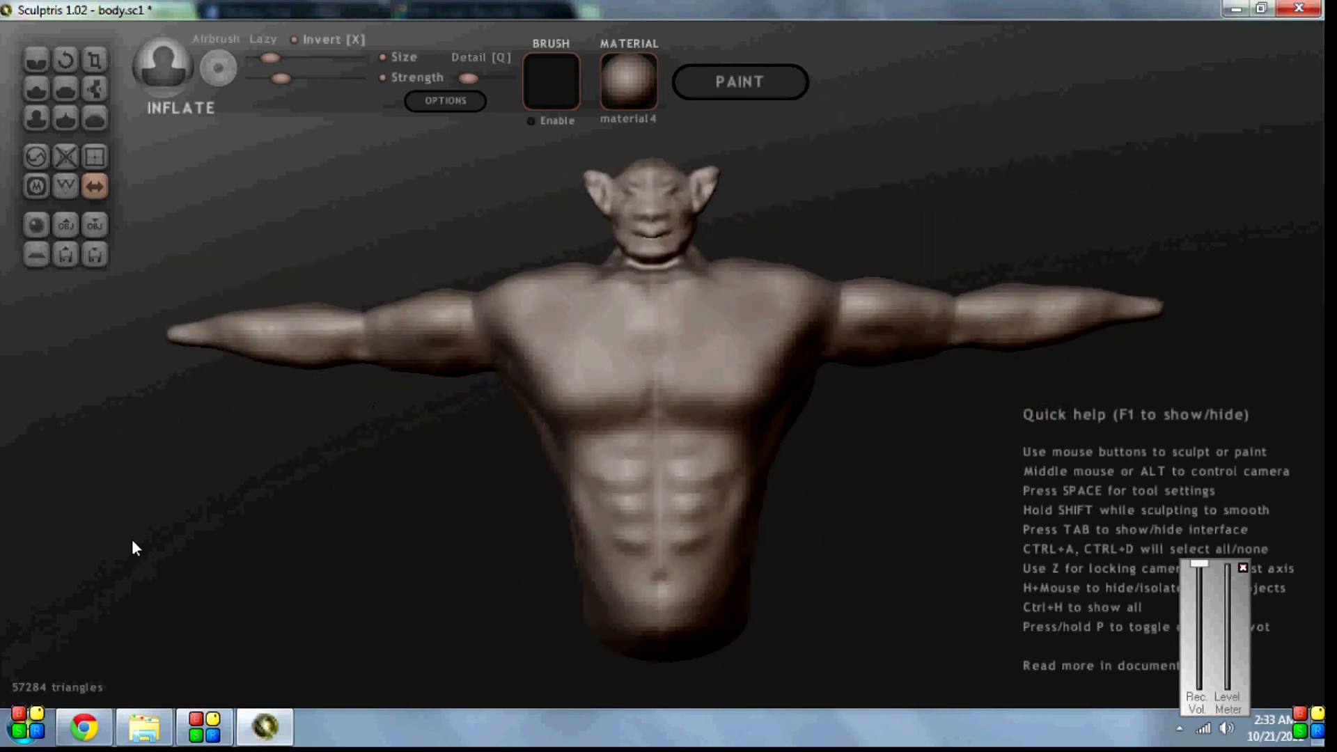